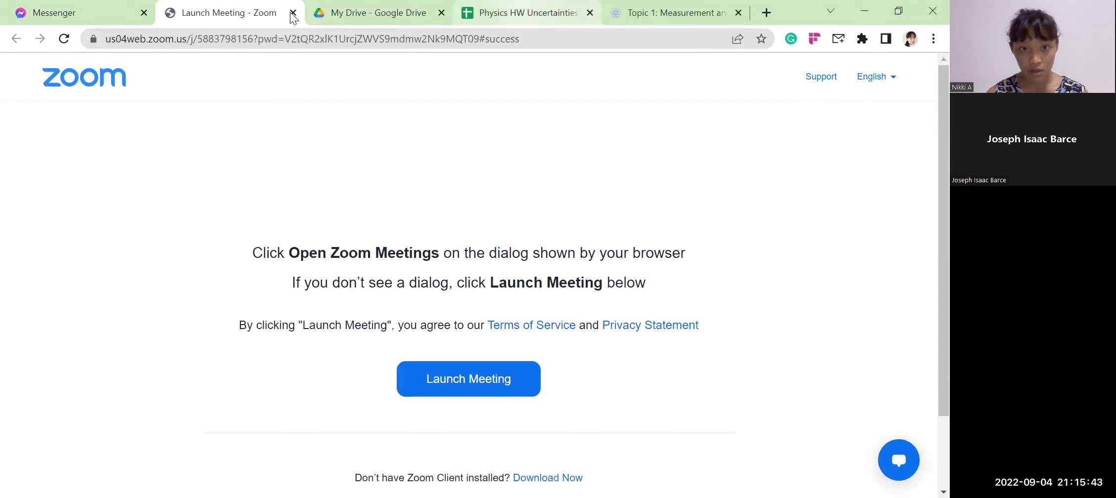
- Switch to the Physics HW Uncertainties spreadsheet and review the solutions on sheets A2 and A3
left_click(403, 13)
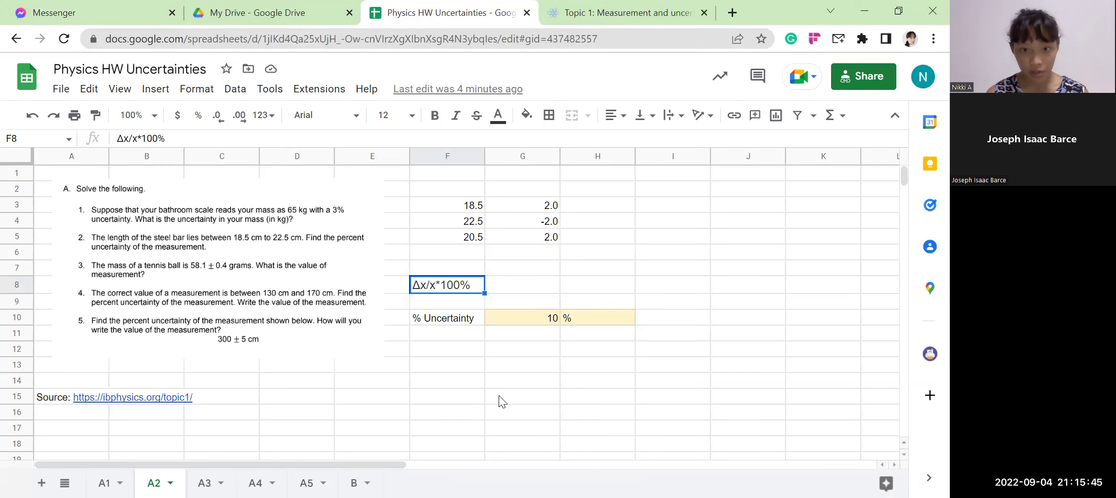
key("ctrl+shift+Page_Down")
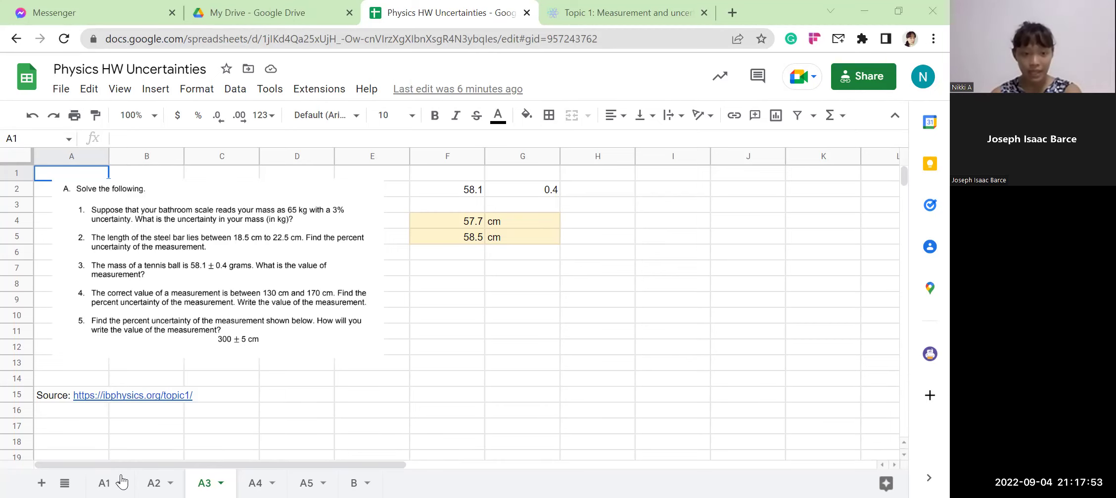
key("ctrl+shift+Page_Up")
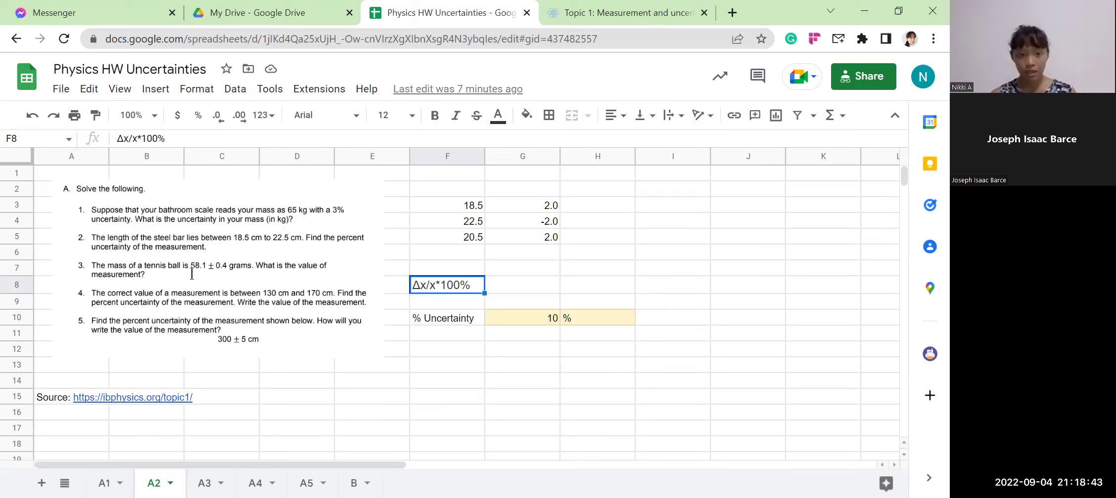
- Annotate the tennis ball measurement in problem 3 with the text labels "x" and "delta_x" over the sheet
left_click(210, 259)
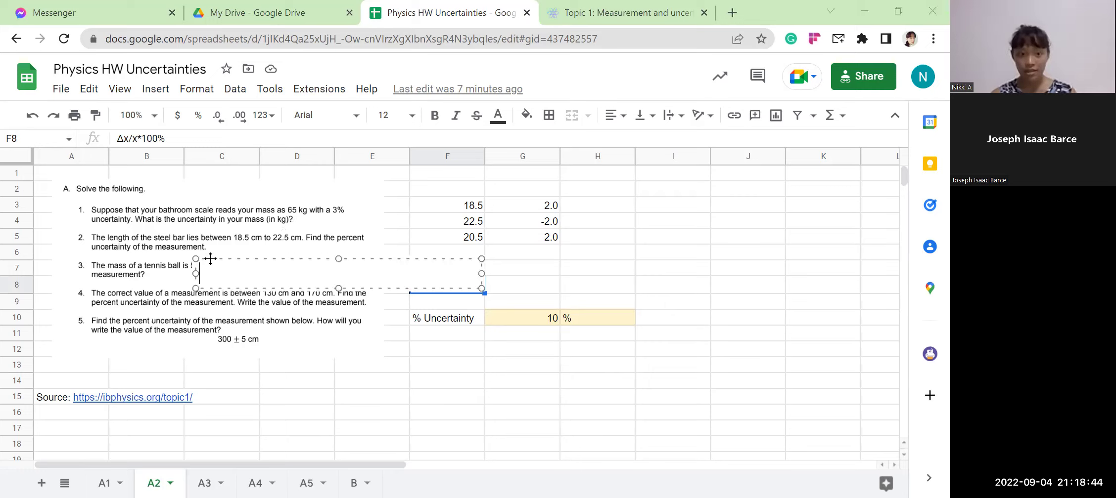
left_click(201, 232)
type("X")
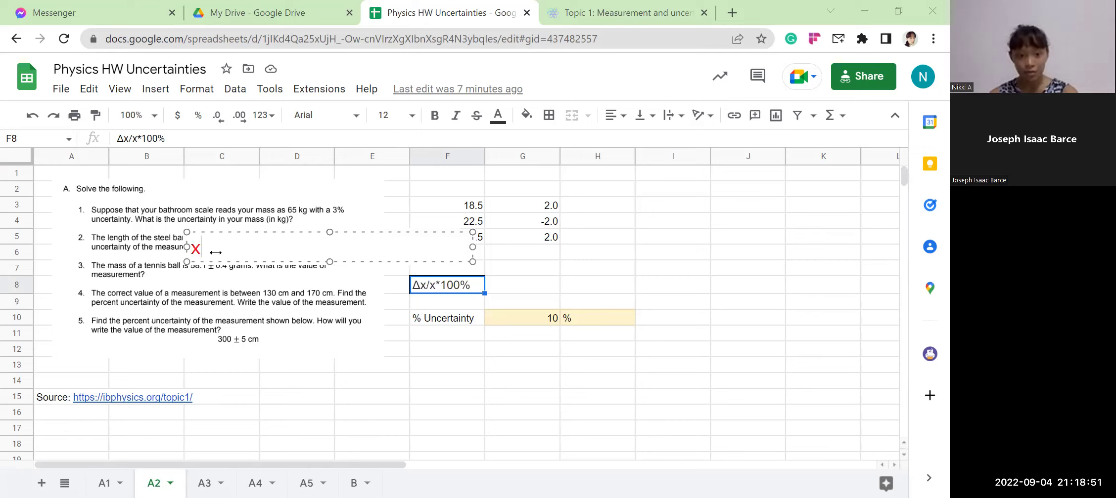
left_click_drag(196, 230, 229, 237)
type("de")
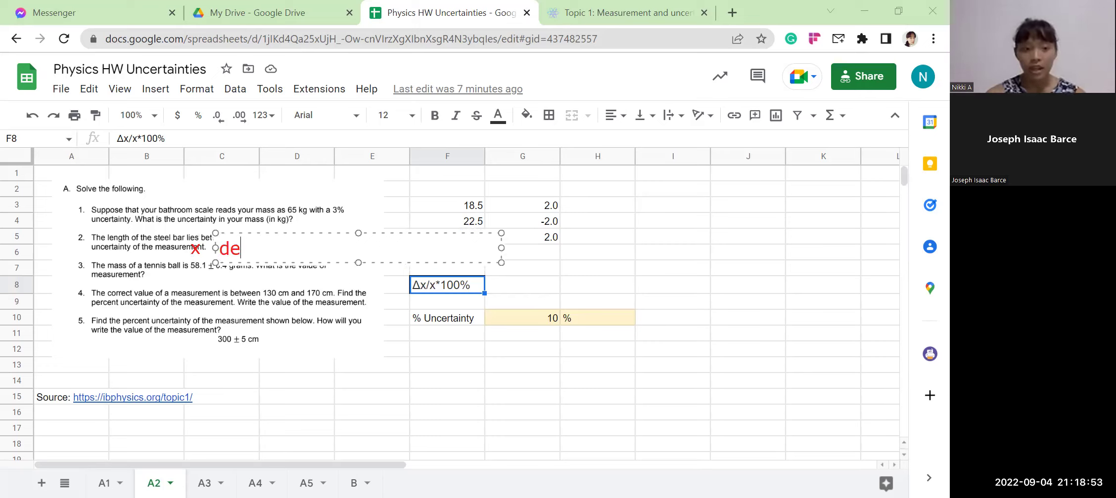
type("lta_x")
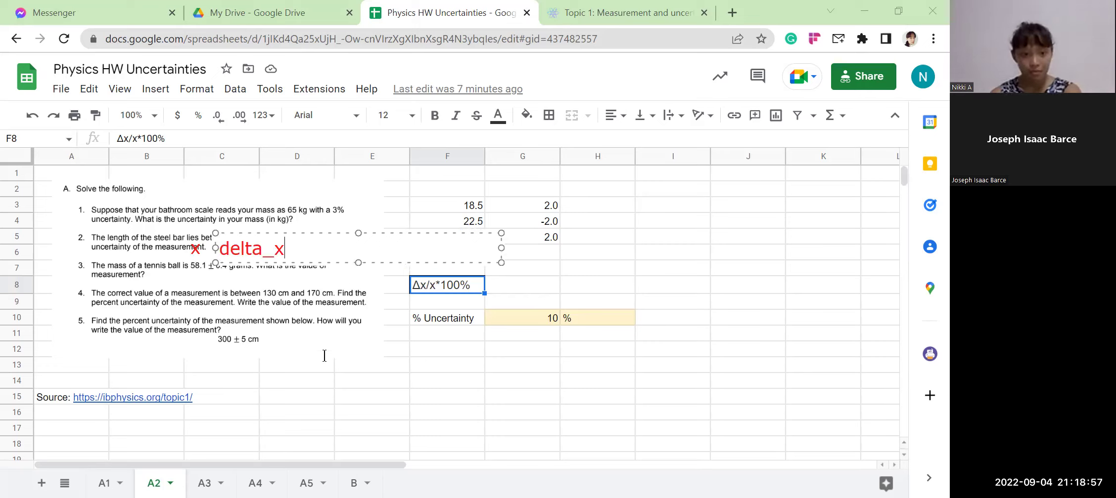
left_click(264, 279)
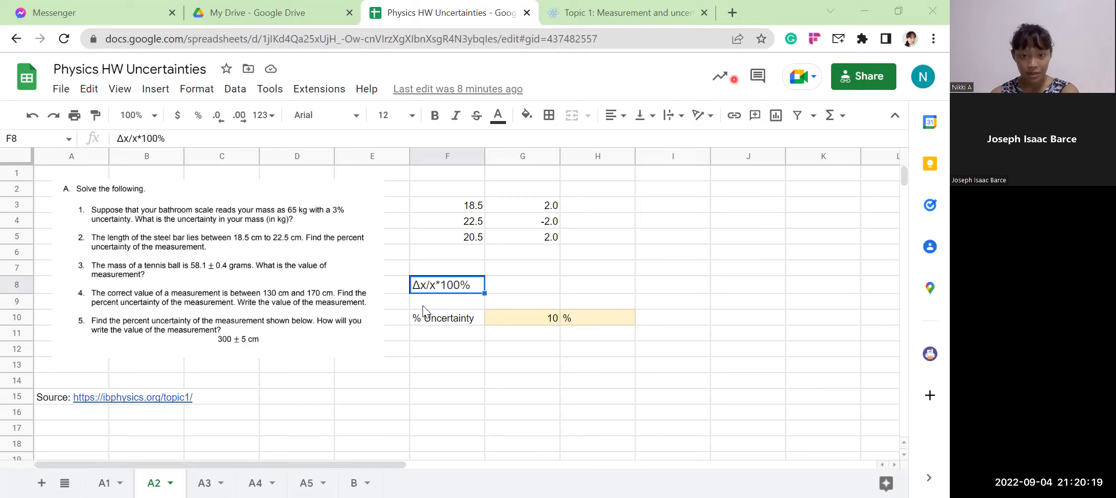
- Examine the formulas for the upper and lower measurement limits in F5 and F4 on sheet A3
key("ctrl+shift+Page_Down")
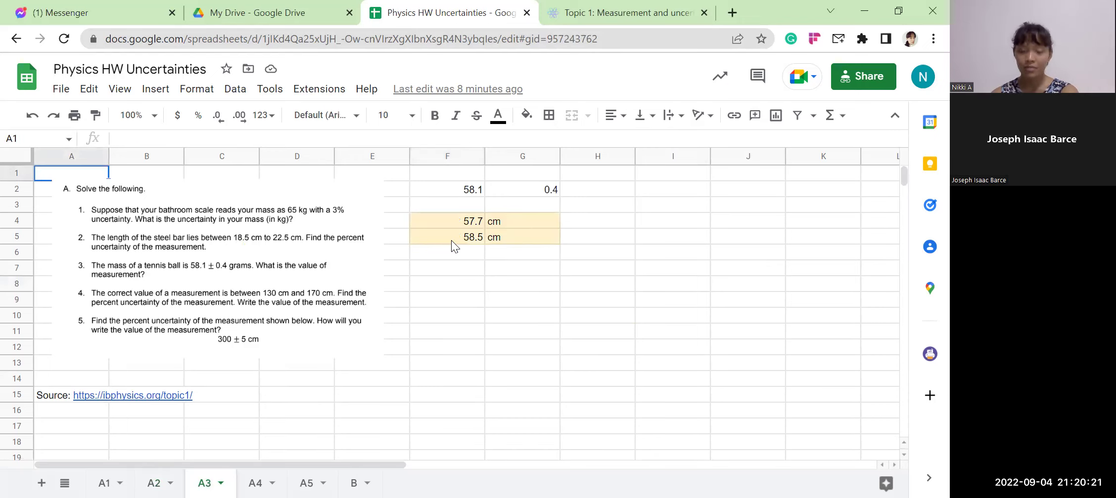
left_click(450, 240)
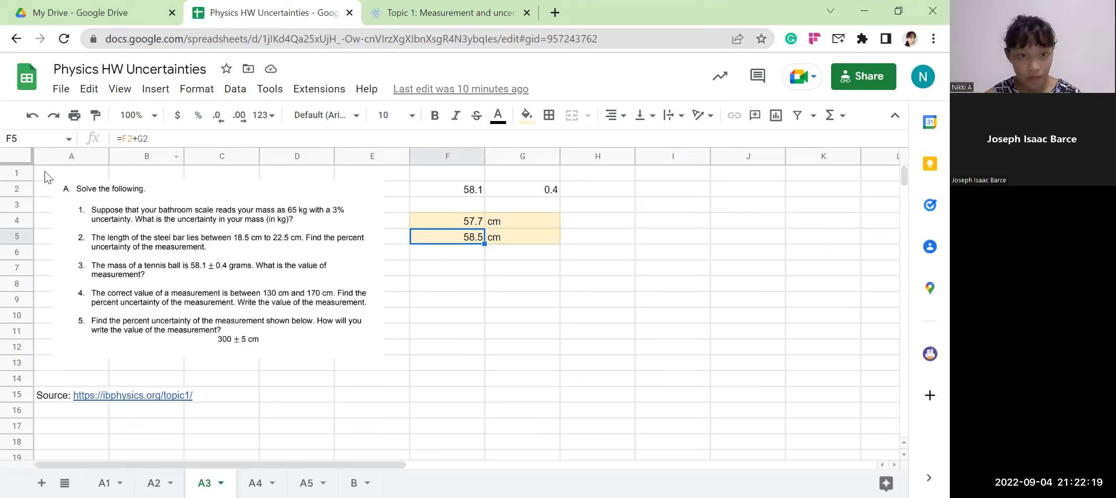
left_click(467, 223)
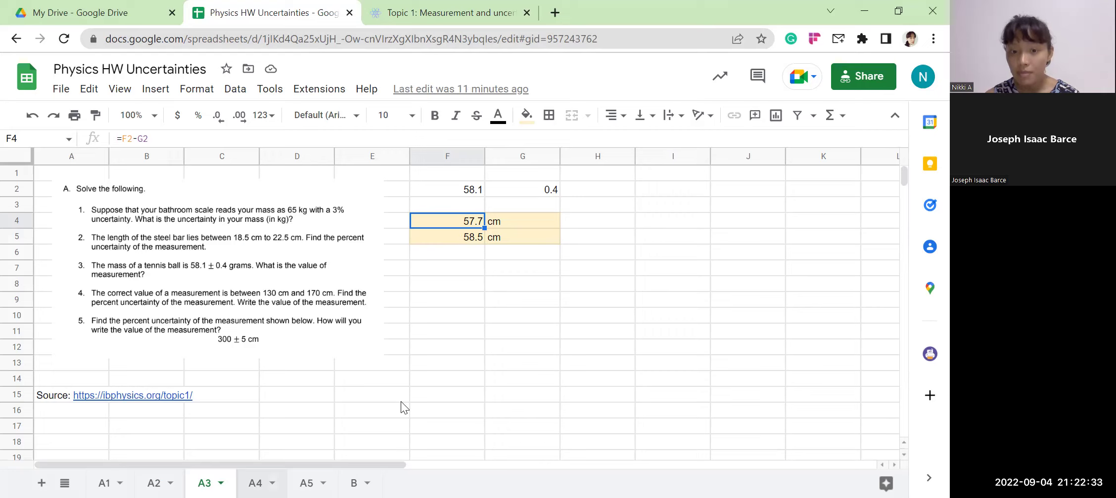
- Review the measurement values and the percent uncertainty label on sheet A4
key("ctrl+shift+Page_Down")
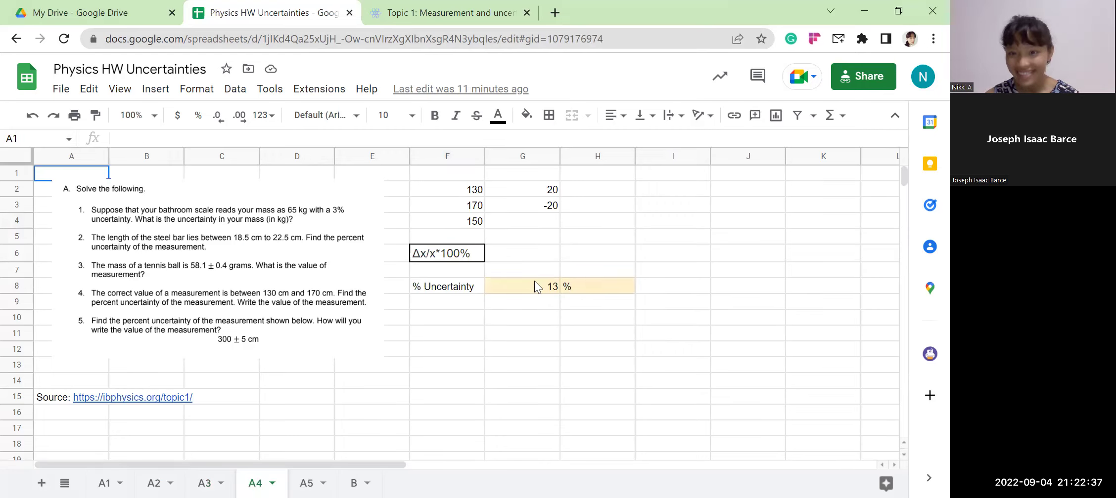
left_click(448, 190)
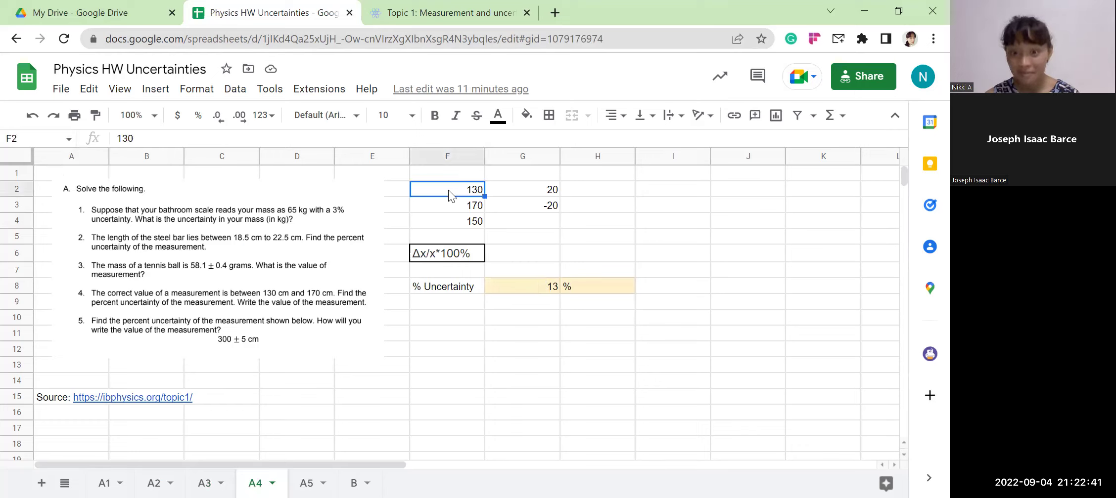
left_click(453, 291)
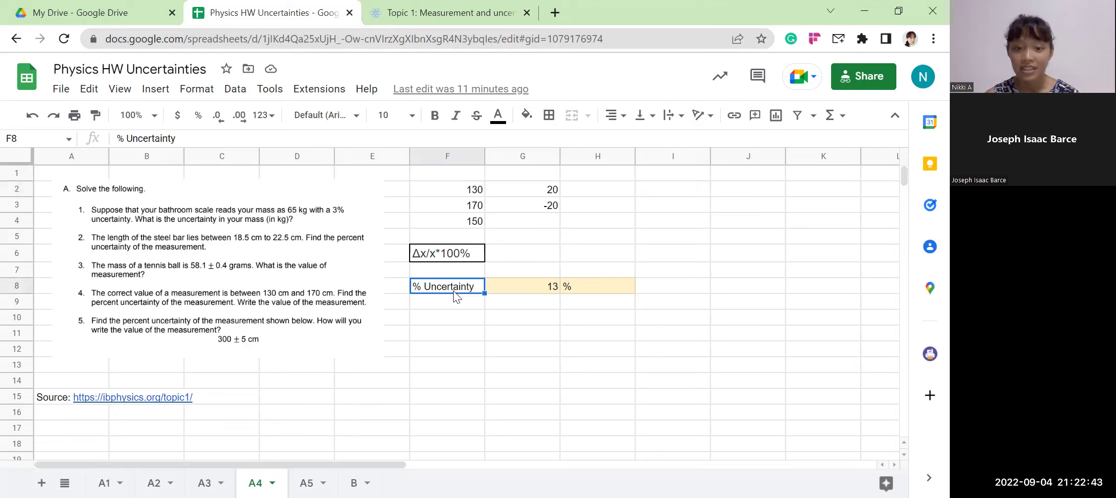
left_click(546, 207)
- Set the percent uncertainty result in G8 to show one decimal place
left_click(533, 286)
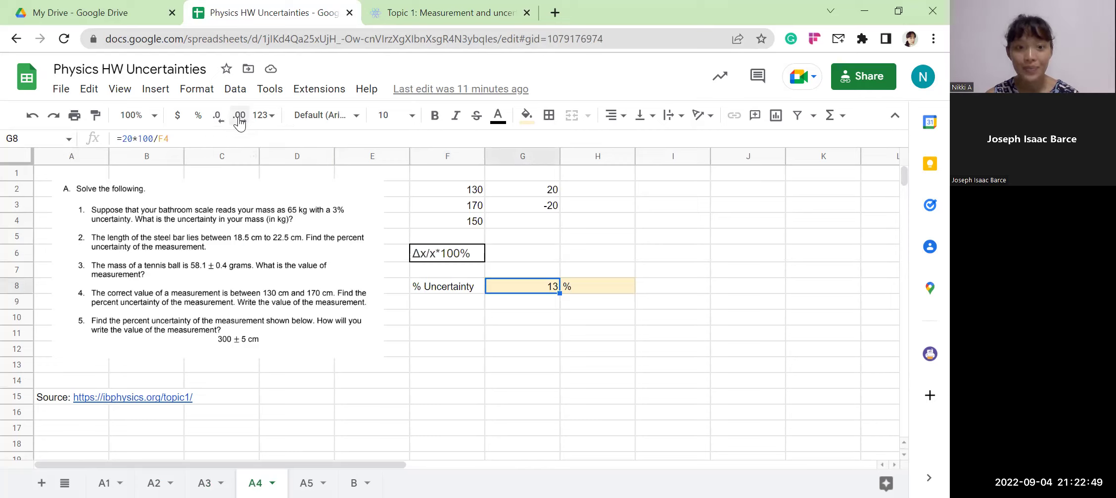
left_click(218, 119)
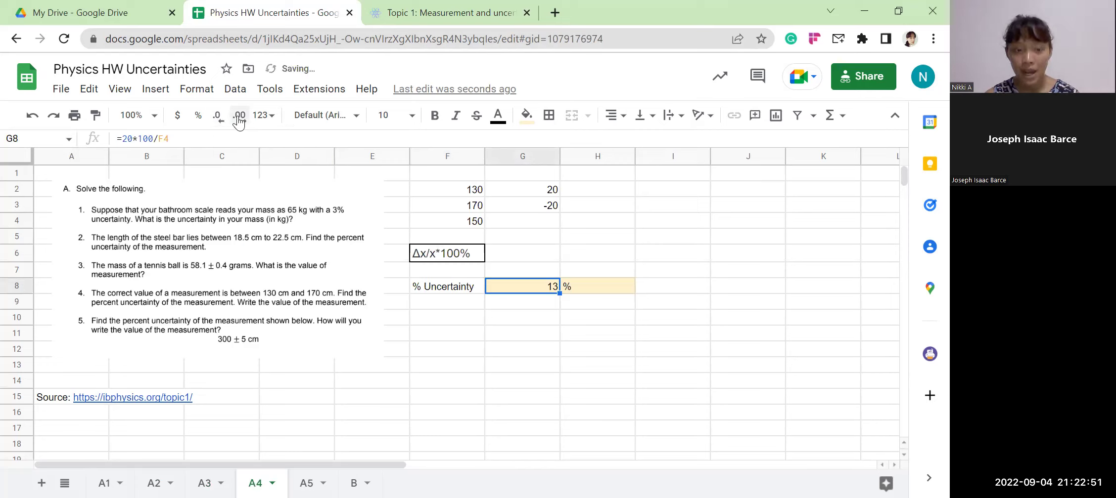
left_click(240, 118)
left_click(218, 120)
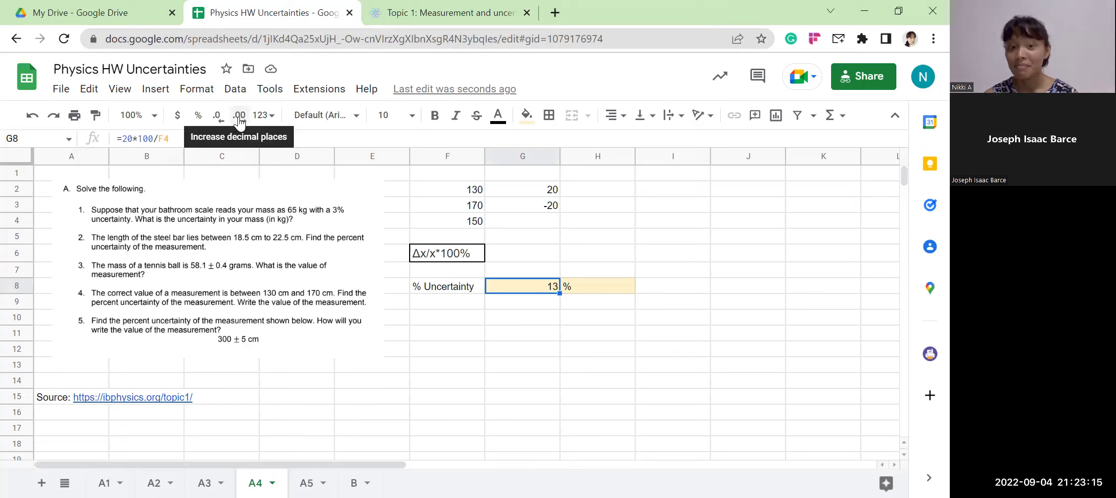
left_click(240, 119)
- Change the formula in G8 to =20/F4 and clear the percent sign from H8
key("Return")
key("Left")
key("Left")
key("Left")
key("BackSpace")
key("BackSpace")
key("BackSpace")
key("BackSpace")
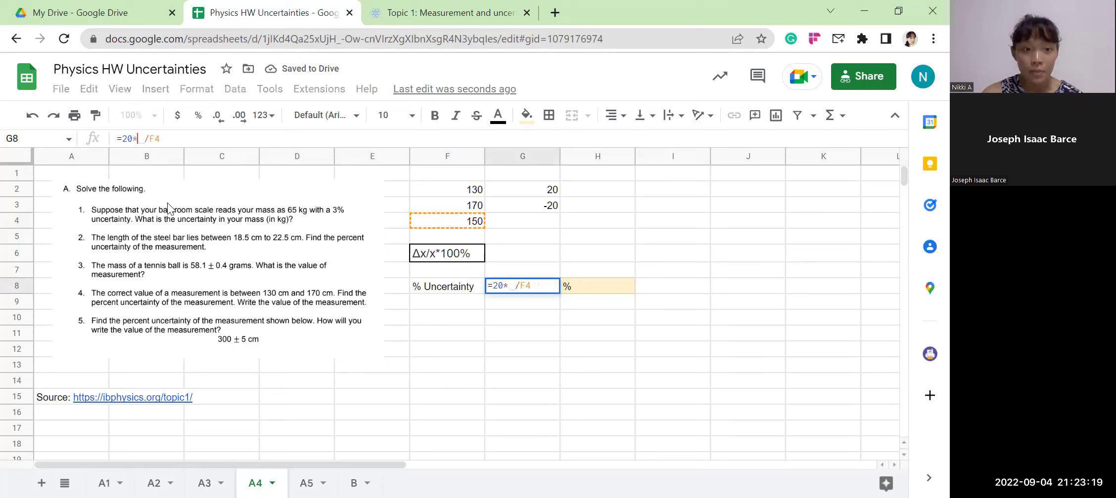
key("Return")
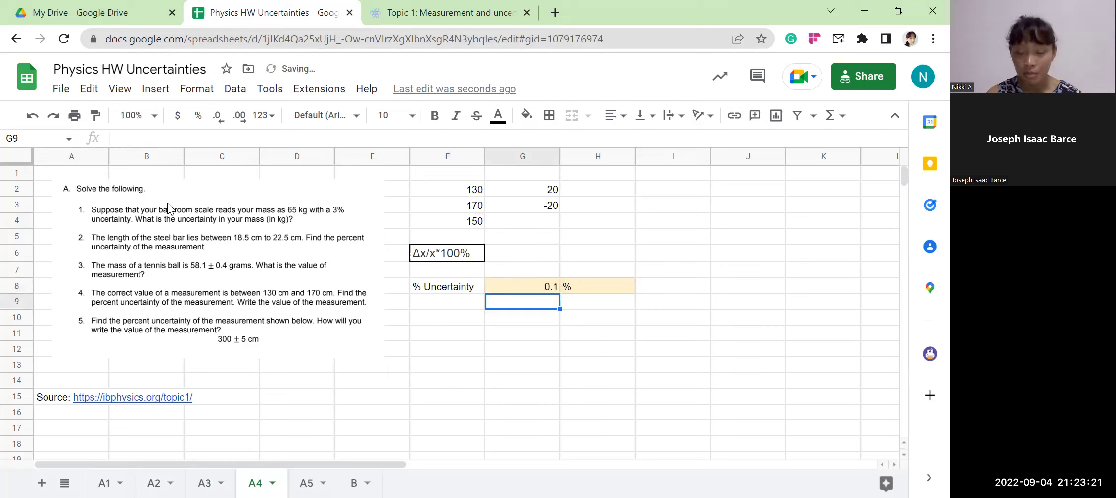
left_click(611, 288)
key("BackSpace")
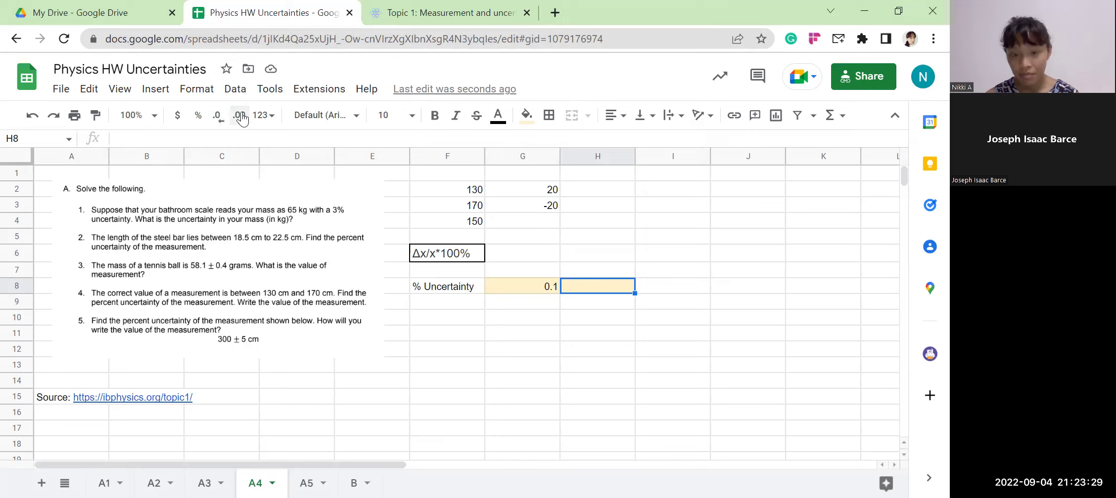
- Increase the precision of the uncertainty in G8 to five decimal places and check its formula
left_click(498, 288)
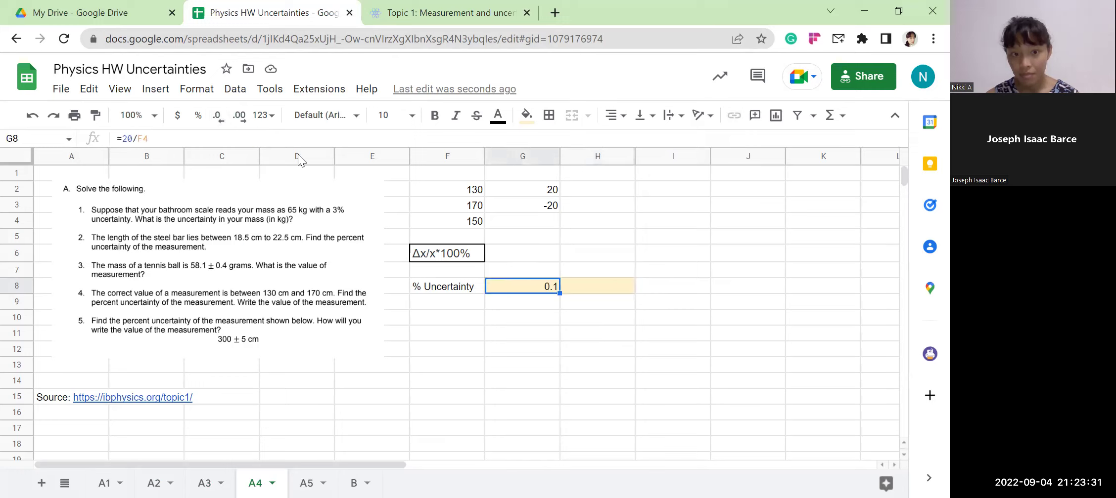
left_click(240, 115)
left_click(239, 115)
left_click(240, 115)
left_click(239, 115)
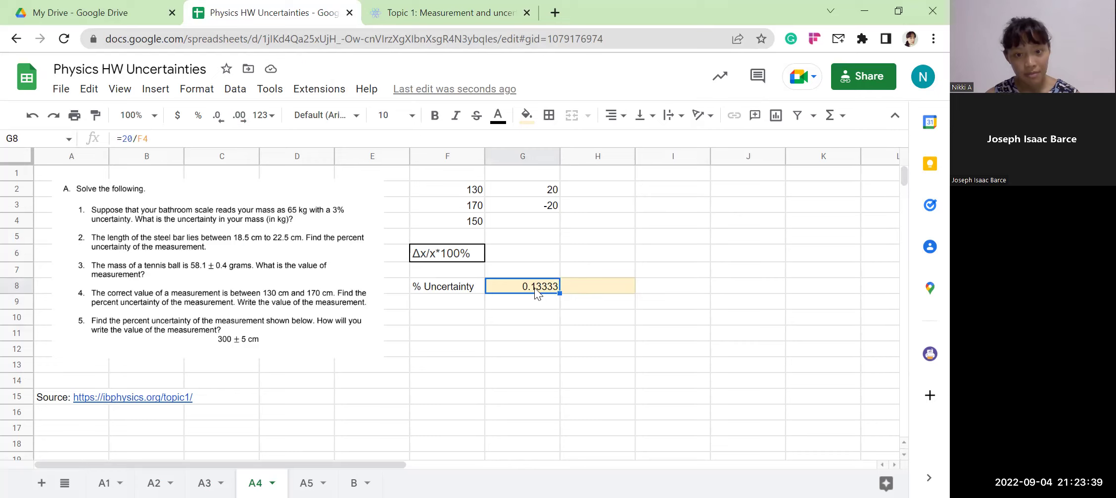
left_click(161, 140)
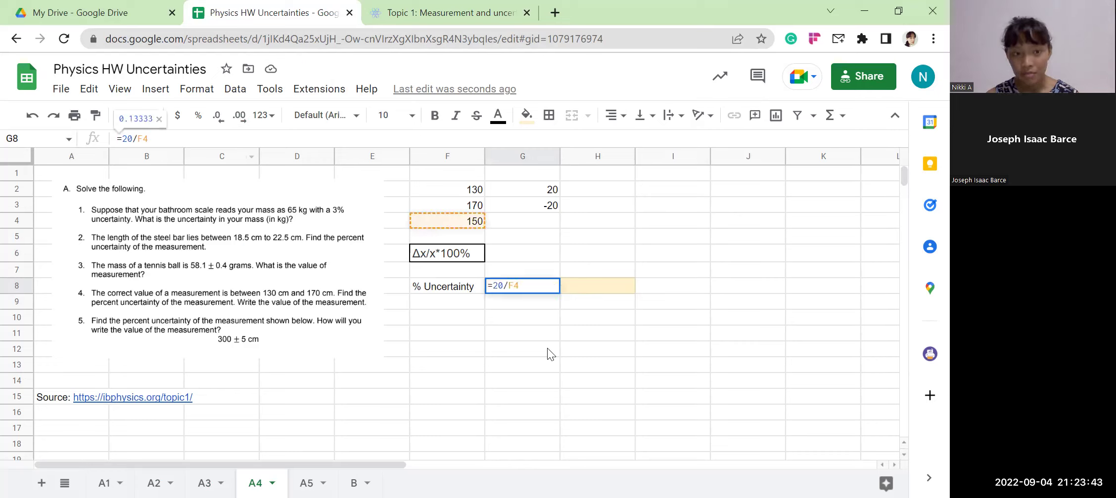
left_click(513, 317)
- Change the label in F8 to "Uncertainty"
left_click(447, 287)
type("Uncertainty")
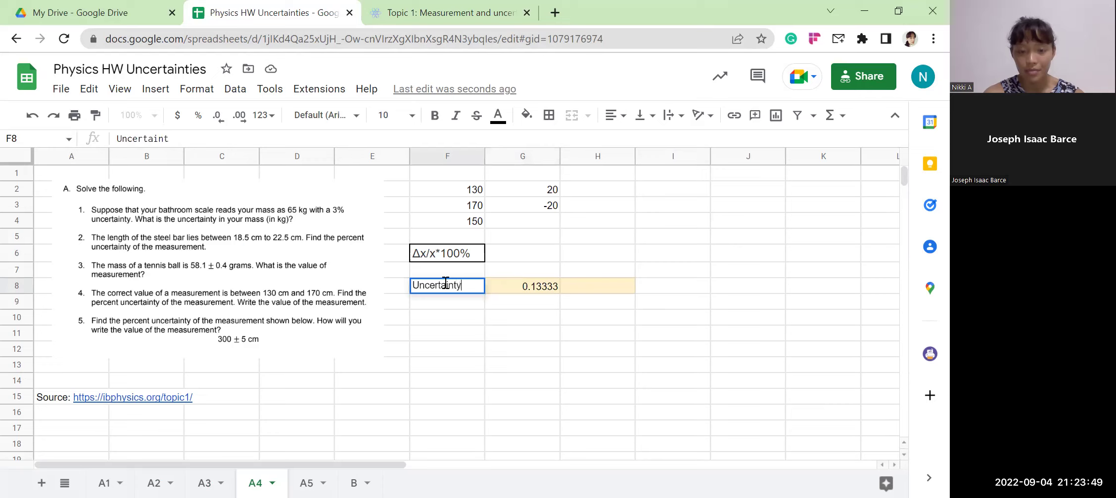
key("Return")
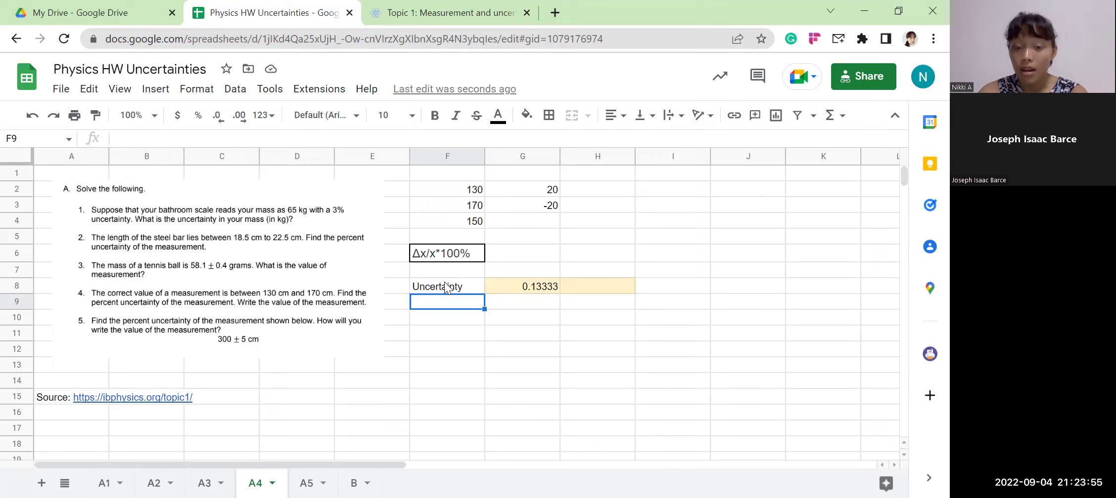
- Inspect the formula behind the uncertainty value in G8 without changing it
left_click(445, 284)
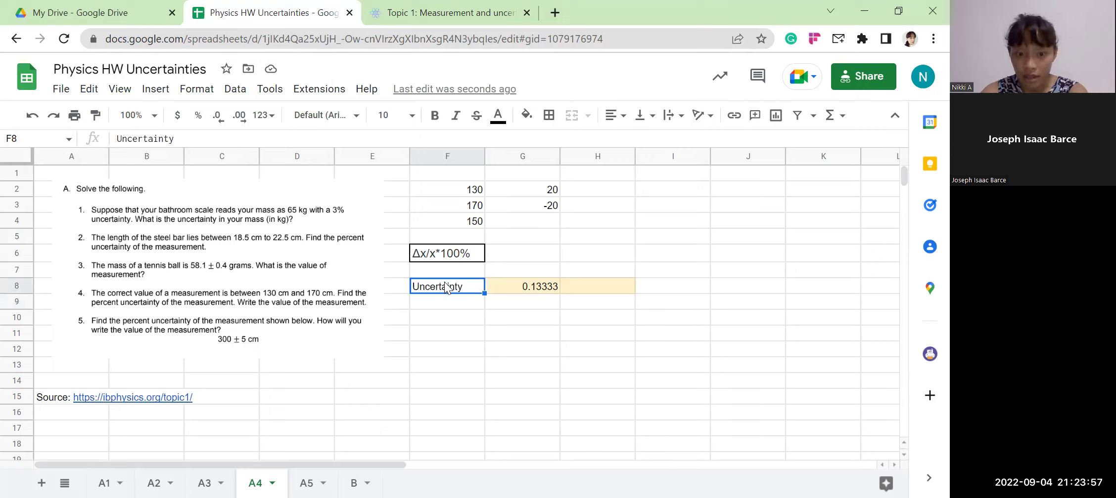
key("Right")
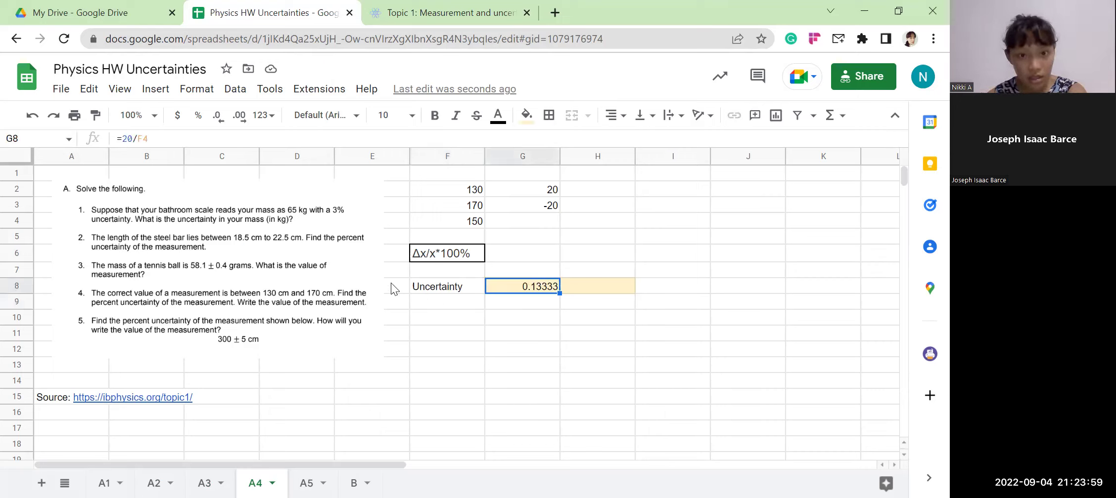
key("Return")
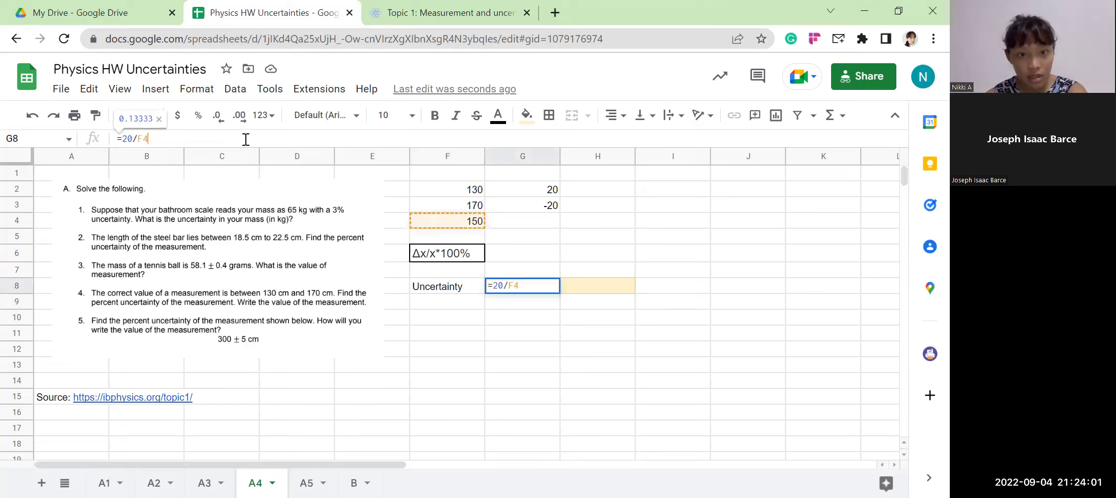
left_click(538, 221)
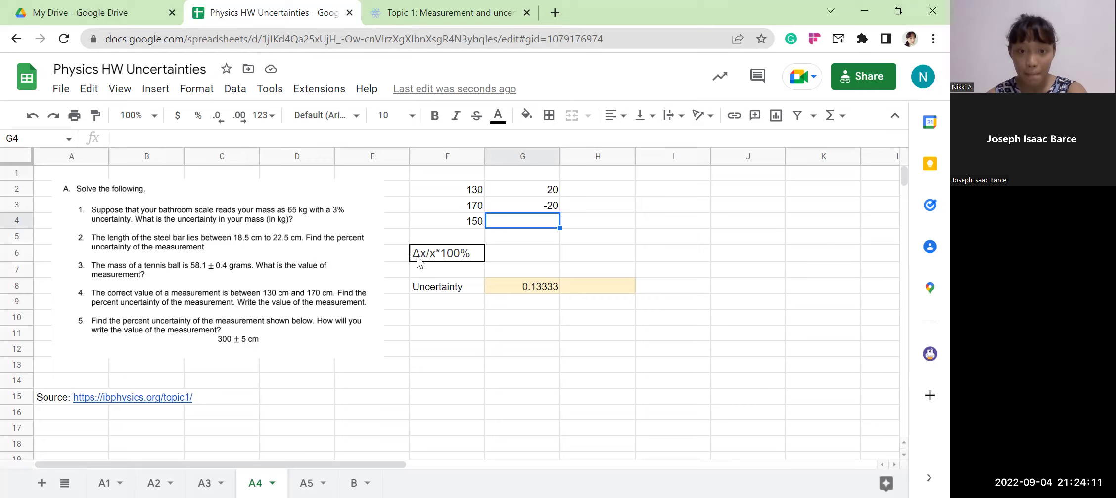
- Look up the absolute and fractional uncertainty formulas on the IB Physics Topic 1 page, and return to the spreadsheet
left_click(416, 16)
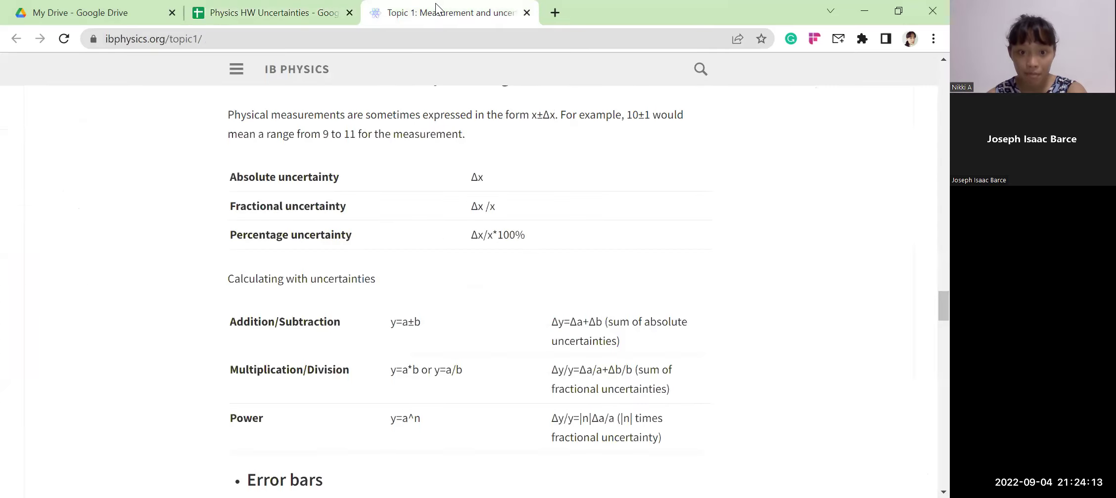
left_click_drag(496, 207, 469, 208)
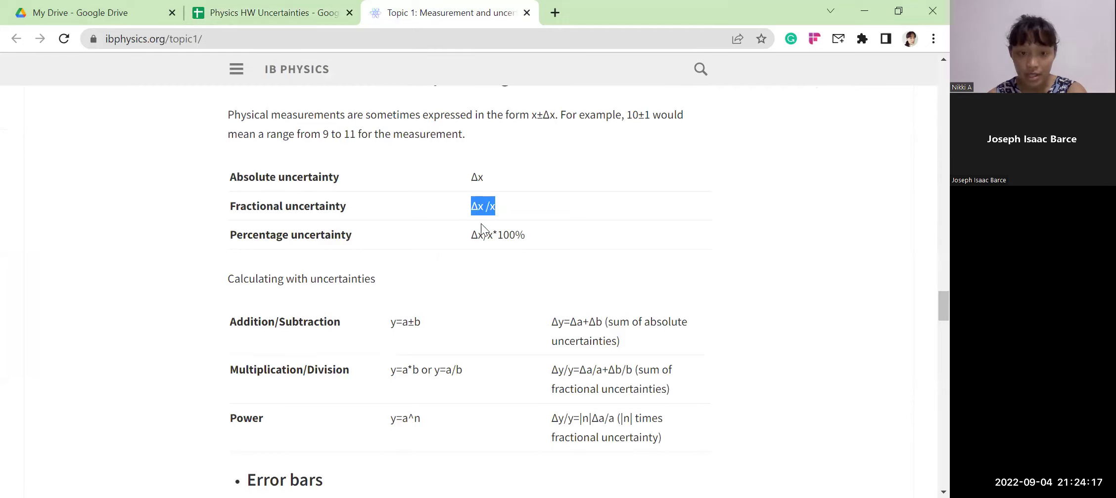
left_click(491, 180)
left_click_drag(496, 204, 472, 206)
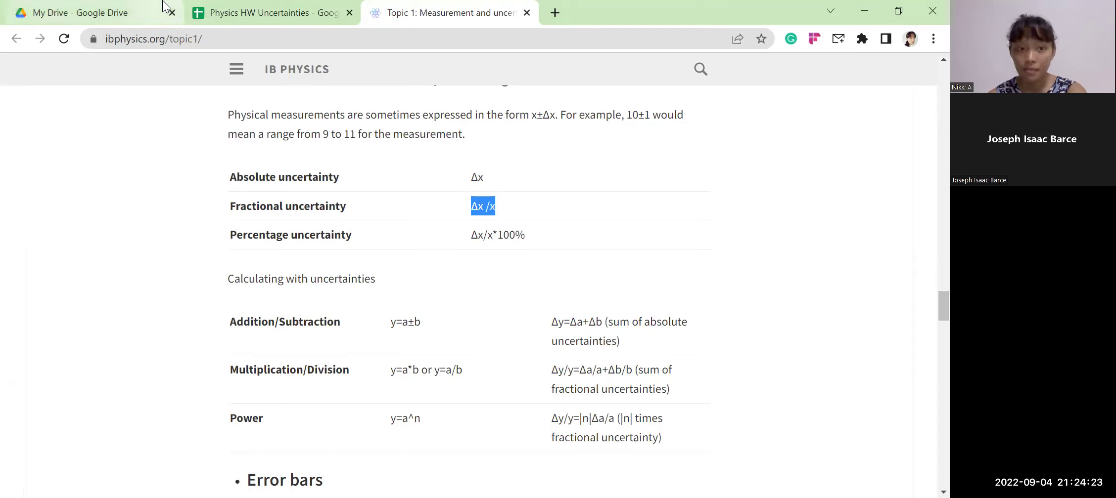
mouse_move(255, 6)
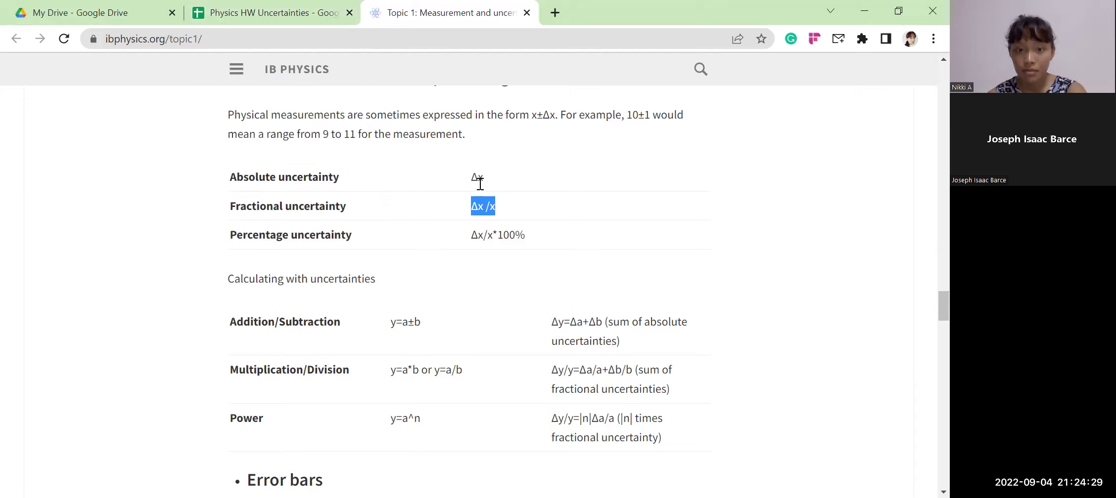
left_click(514, 182)
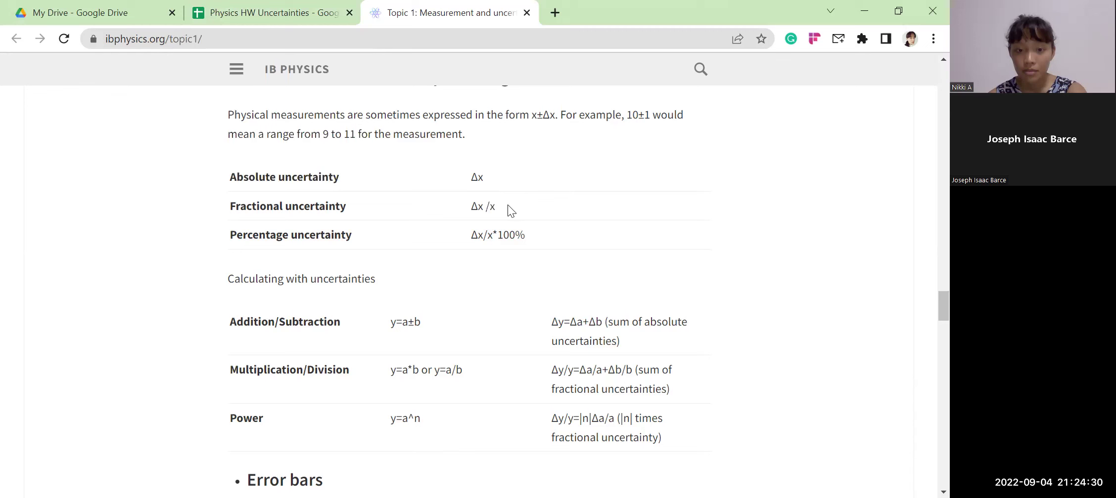
left_click(293, 11)
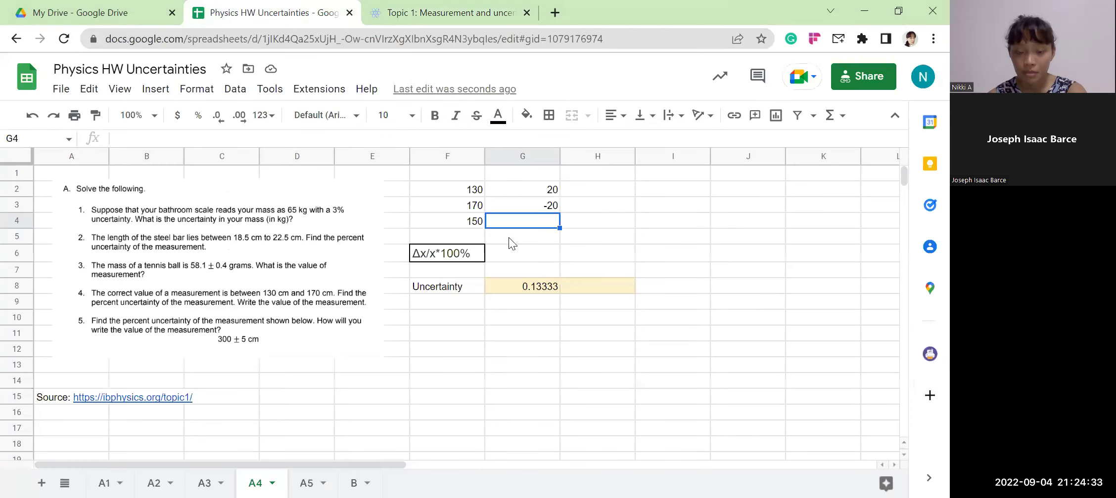
left_click(512, 292)
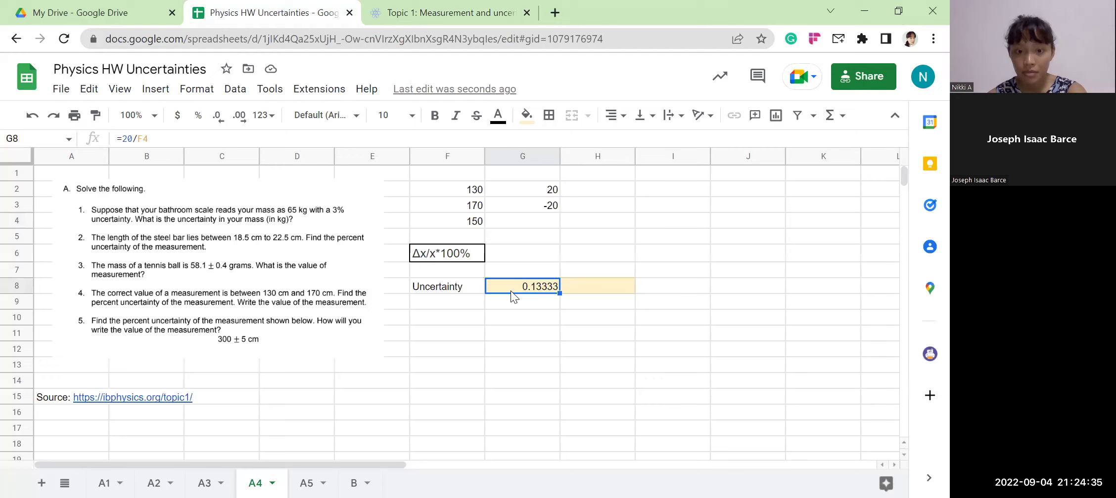
left_click(514, 303)
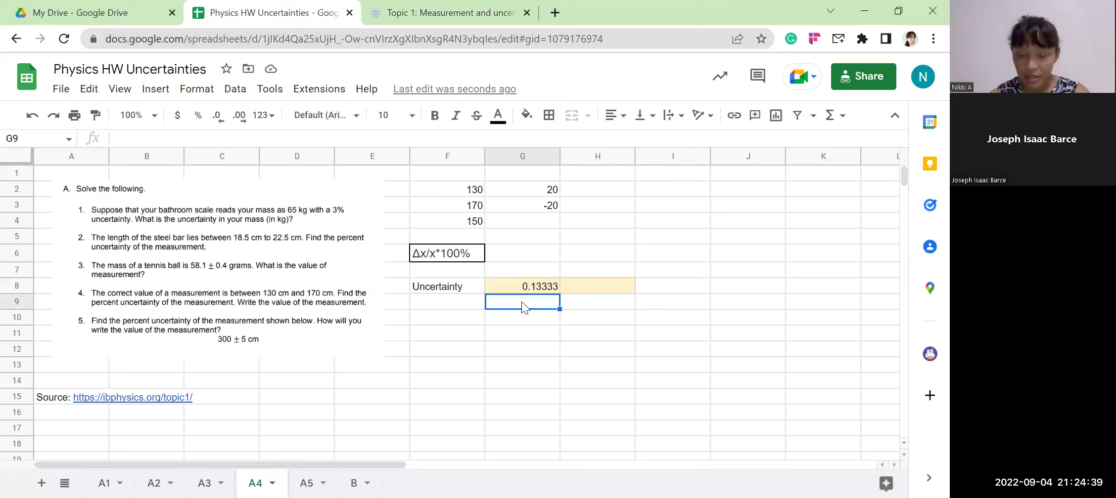
left_click(557, 291)
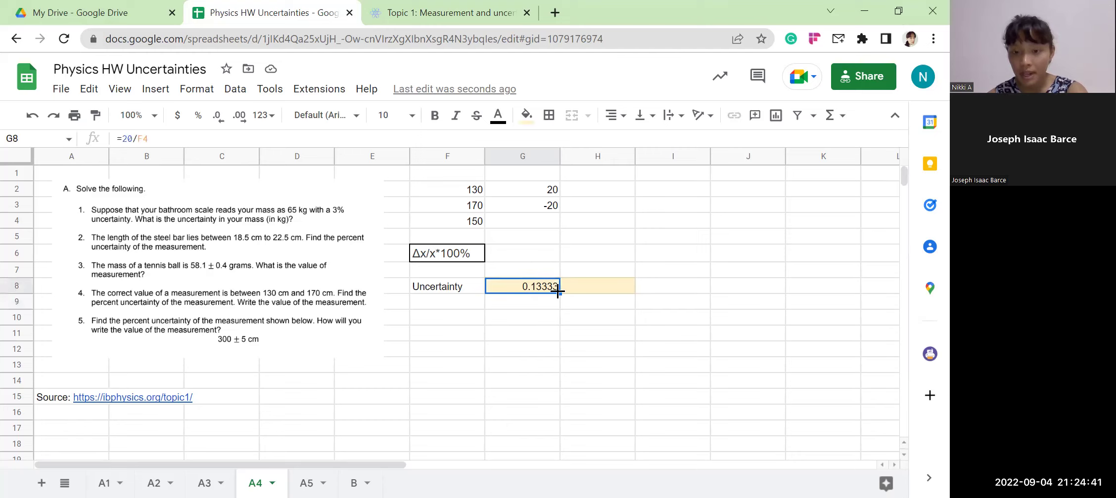
left_click(532, 302)
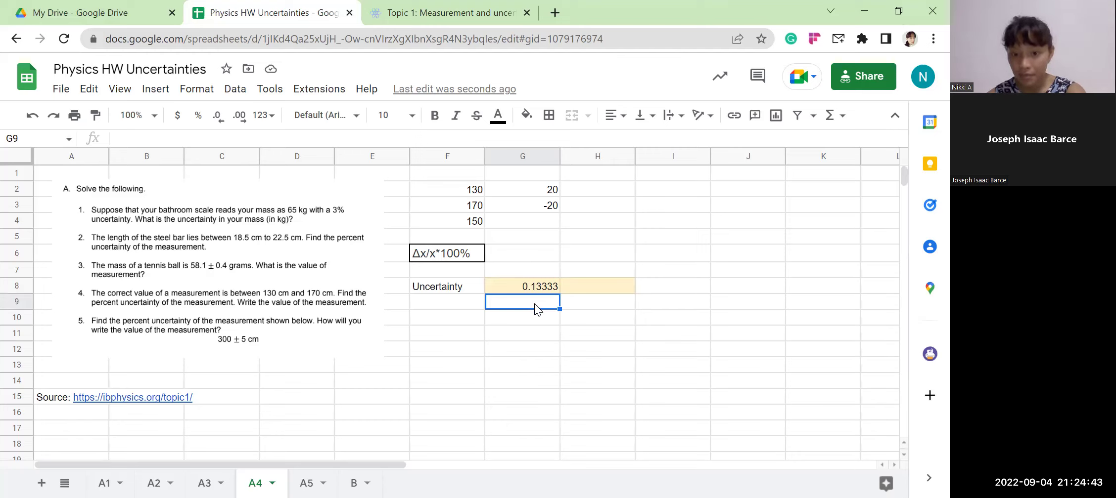
type("=")
key("BackSpace")
type("0.")
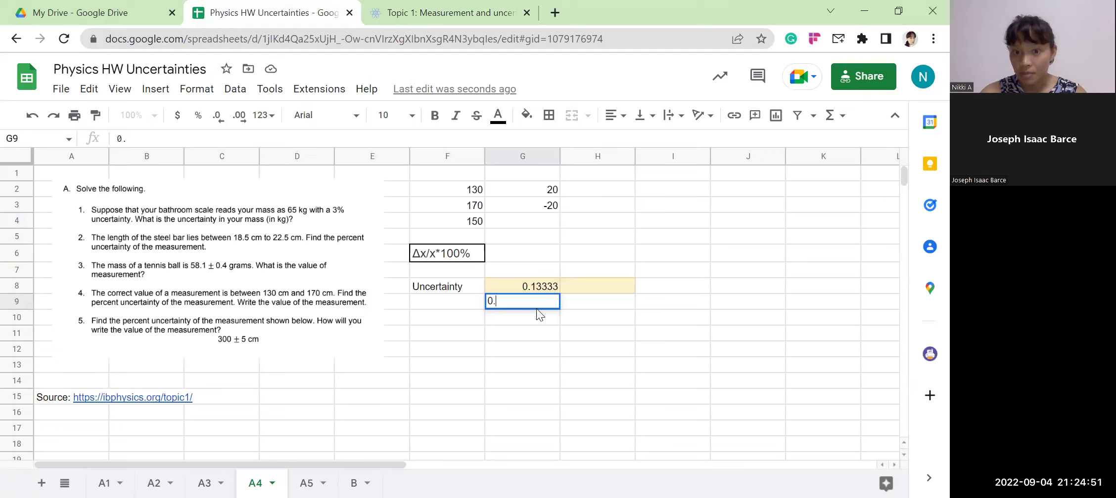
key("BackSpace")
key("BackSpace")
key("Return")
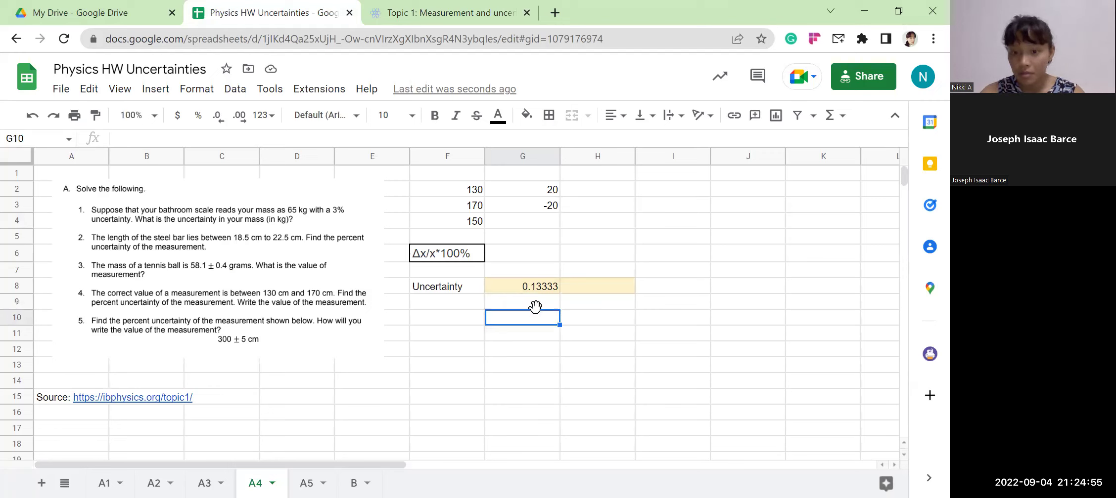
- Enter the rounded uncertainty 0.1 in G9, below the calculated uncertainty
left_click(541, 307)
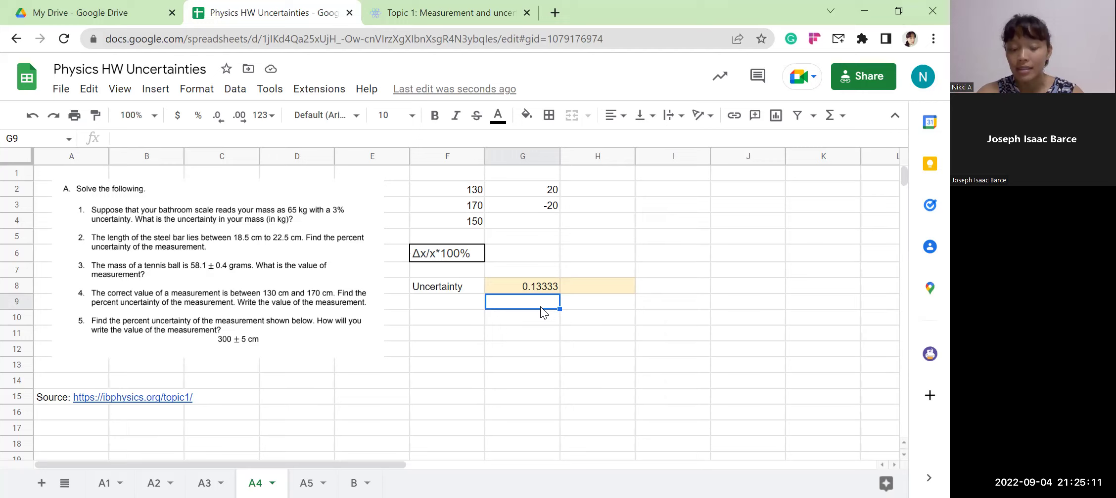
type("0.")
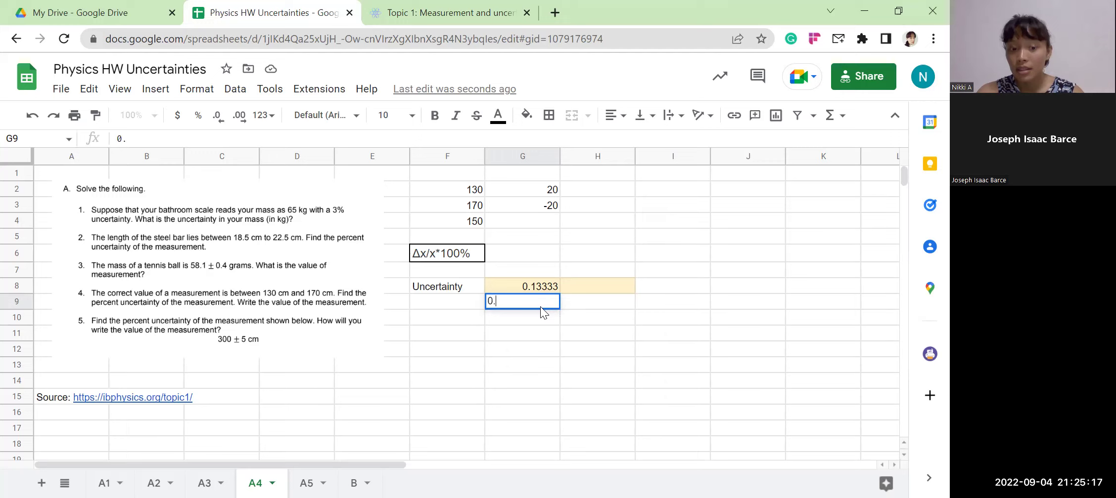
type("13")
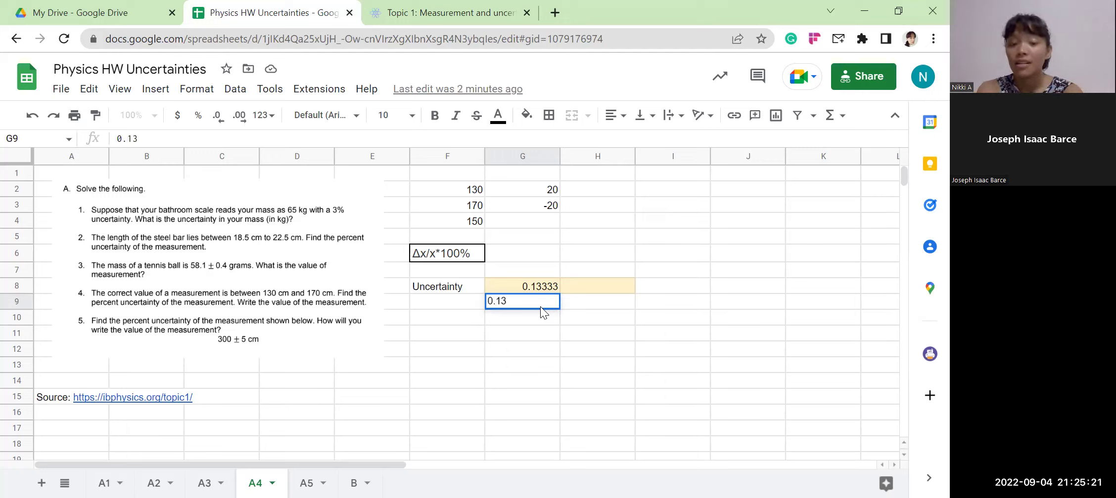
key("BackSpace")
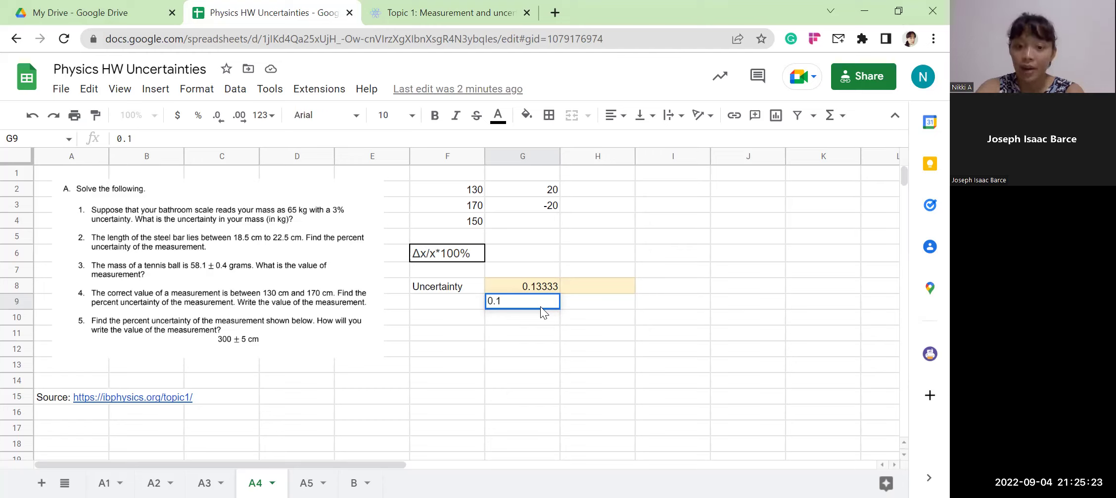
key("Return")
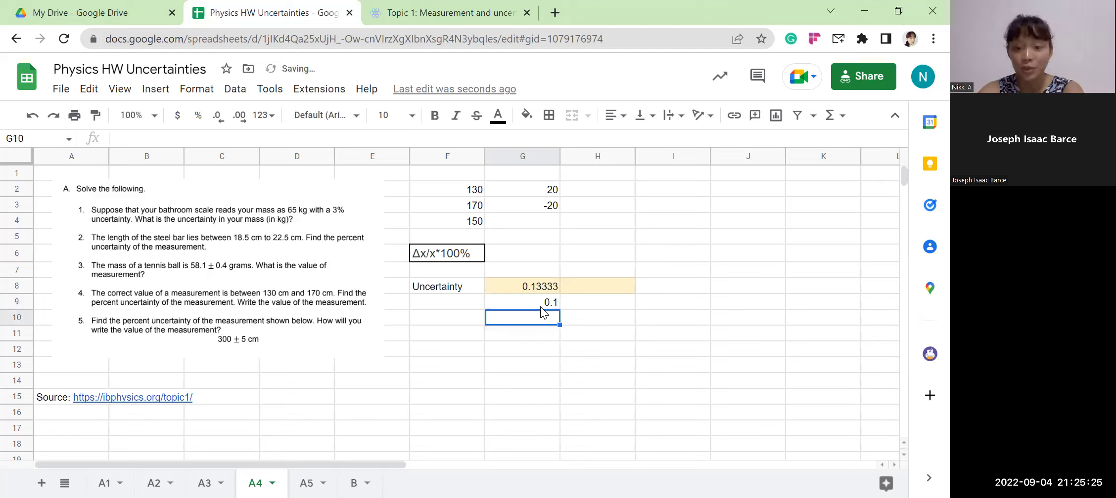
- Calculate the percent uncertainty in G10 with the formula =G9*100
type("=")
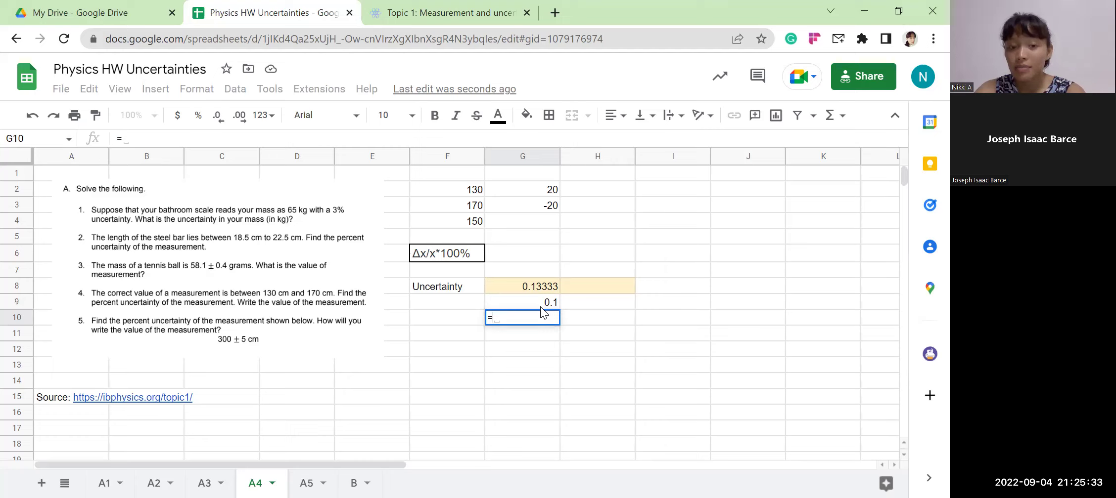
left_click(541, 302)
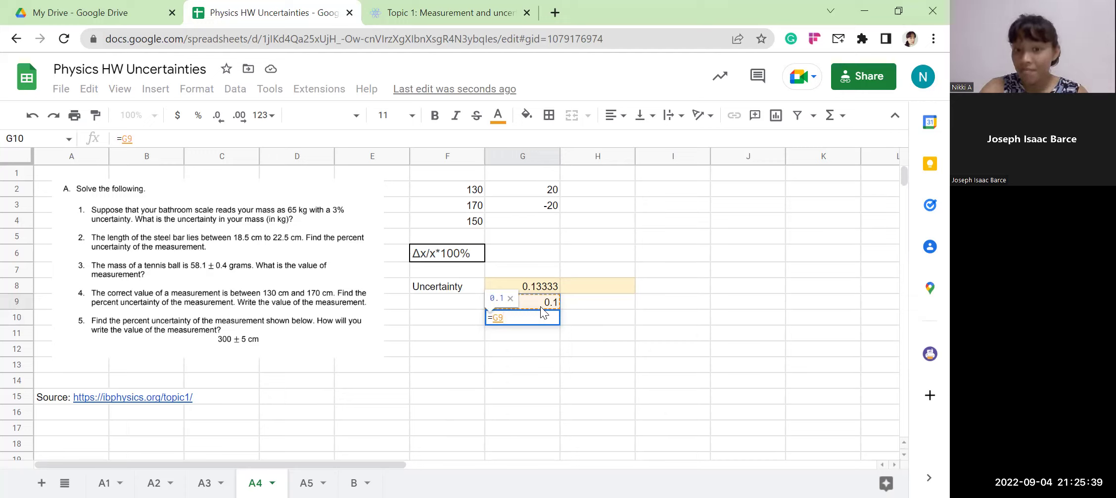
type("(")
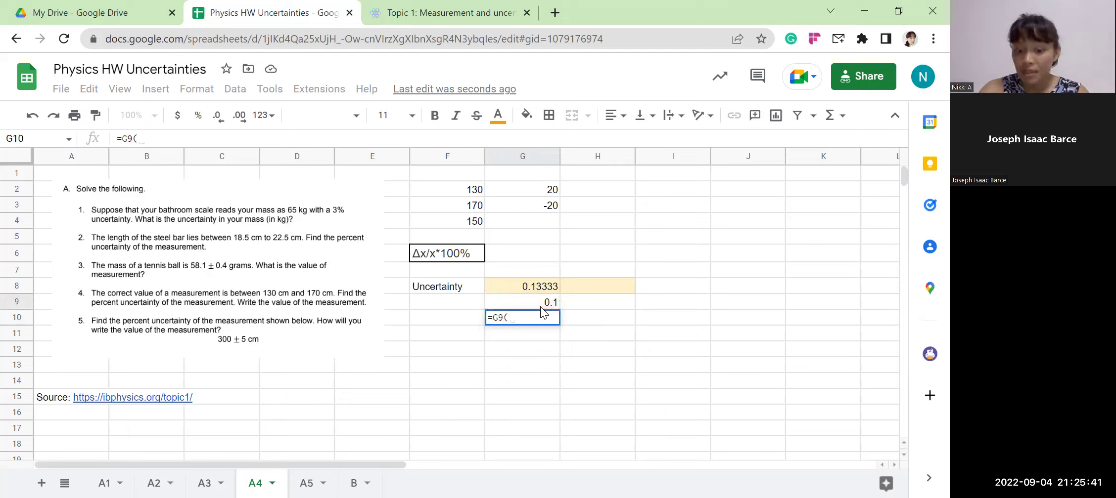
key("BackSpace")
type(")")
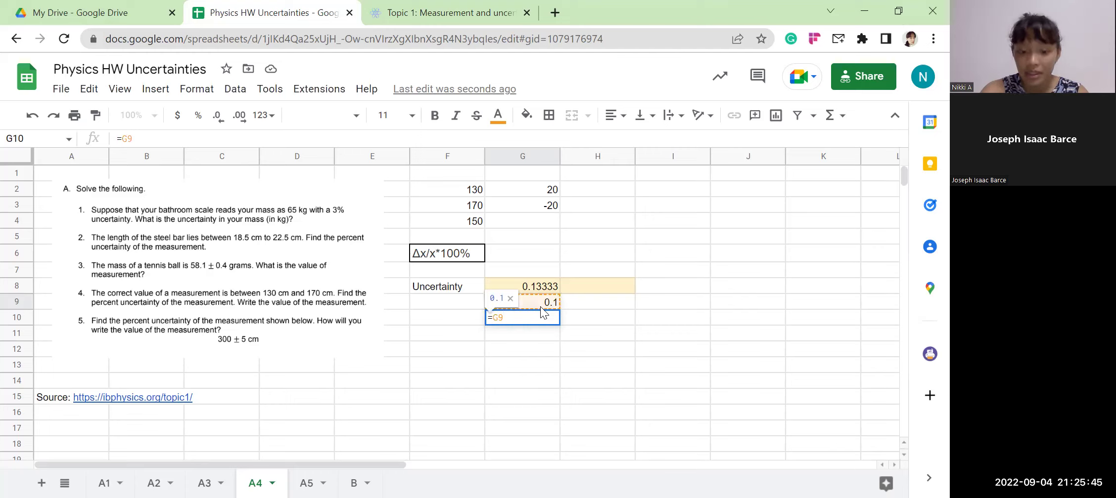
type("*100")
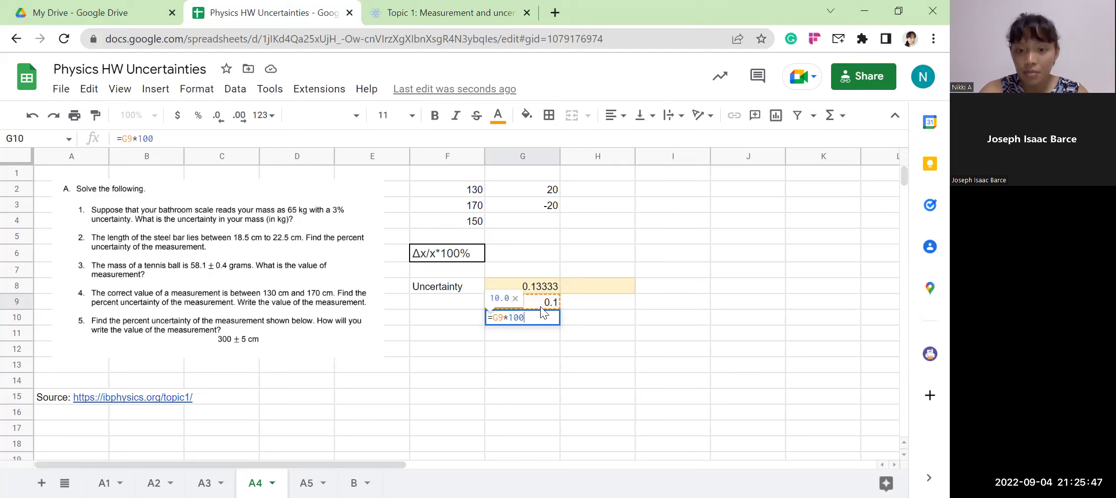
key("Return")
- Add the unit "%" in H10 beside the percent uncertainty
key("Up")
key("Right")
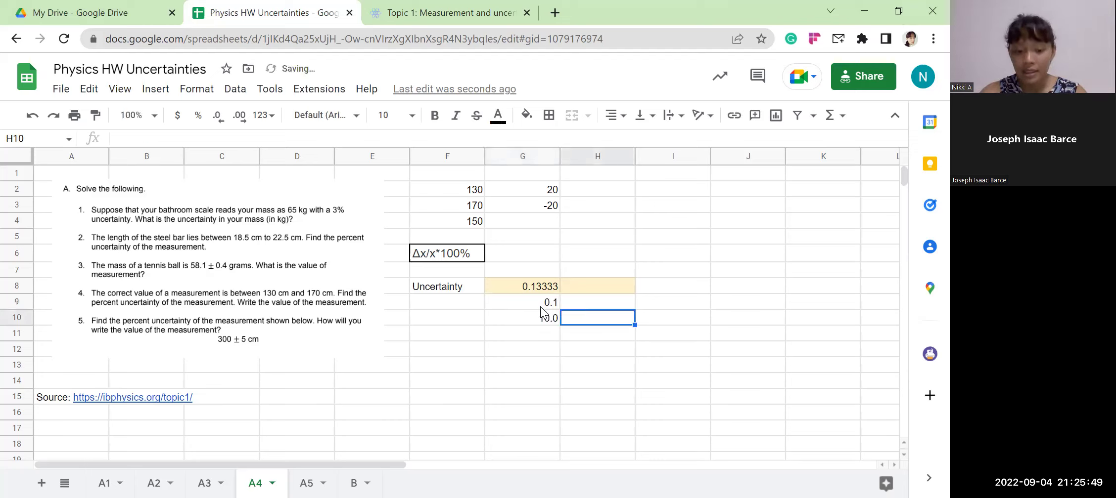
type("%")
key("Return")
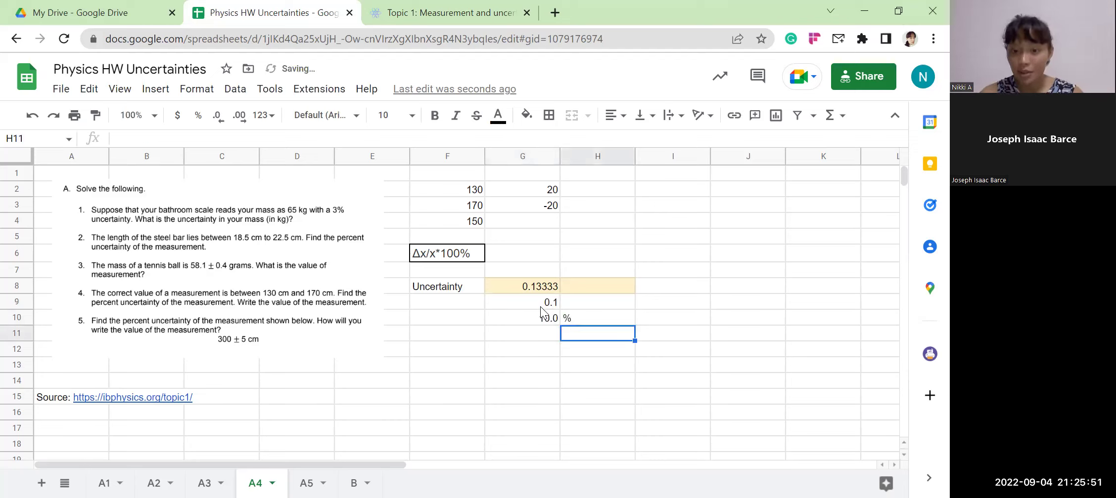
key("Up")
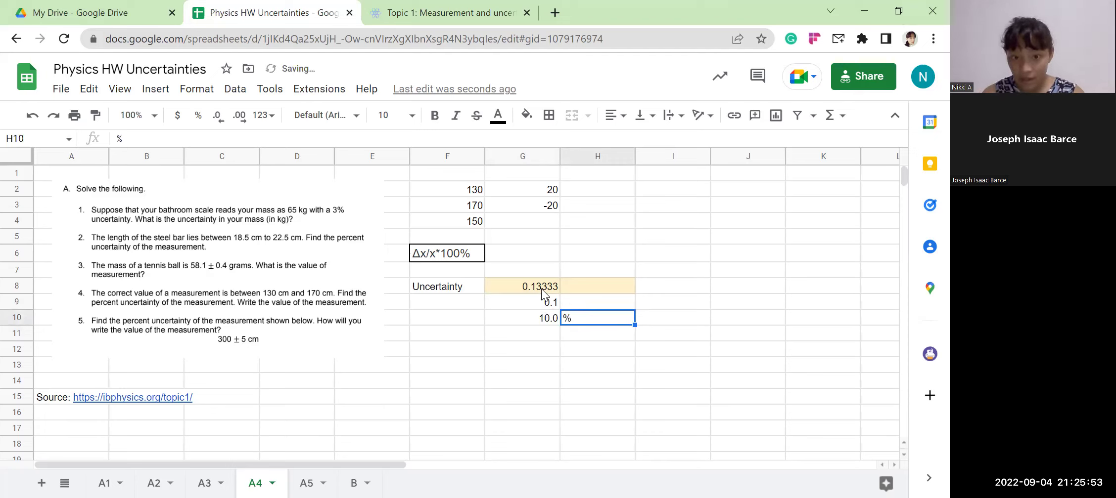
- Reset the fill color of G8:H8 and highlight G10:H10 in light yellow
left_click_drag(539, 288, 630, 290)
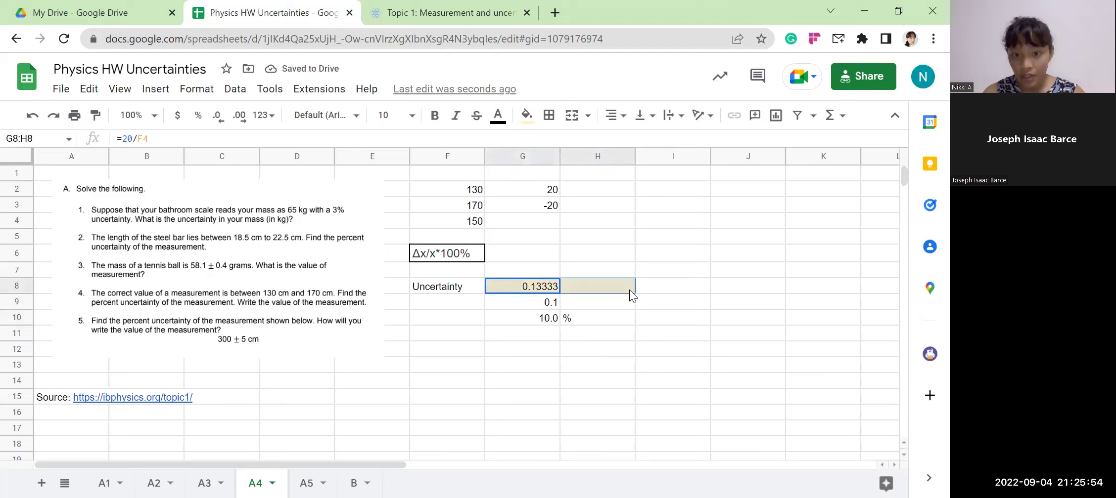
left_click(527, 115)
left_click(542, 376)
left_click_drag(544, 319, 600, 318)
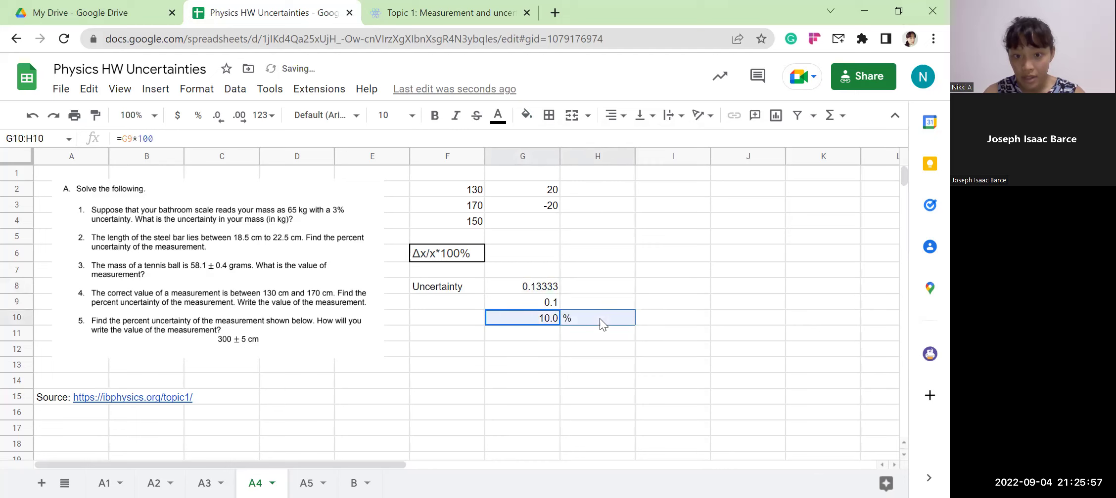
left_click(527, 115)
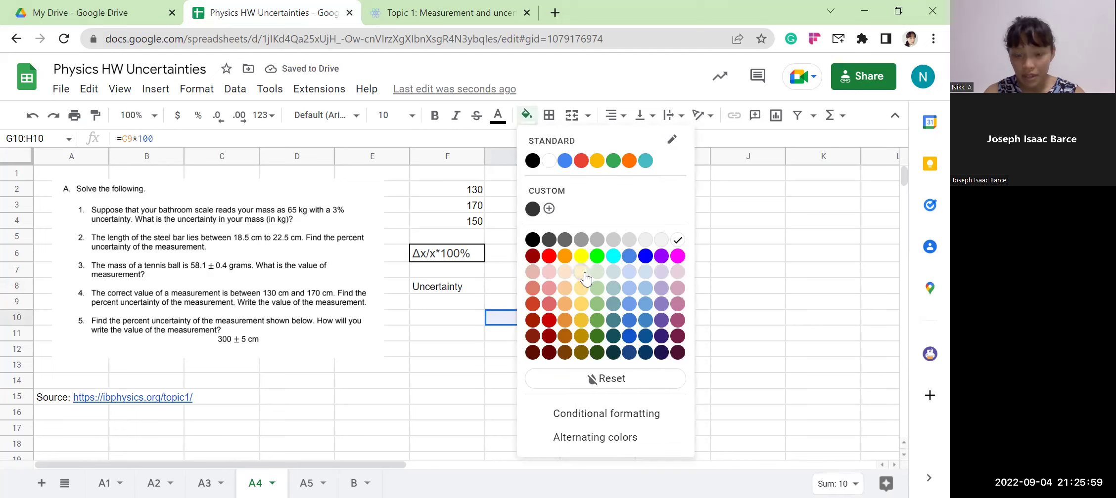
left_click(584, 274)
left_click(445, 315)
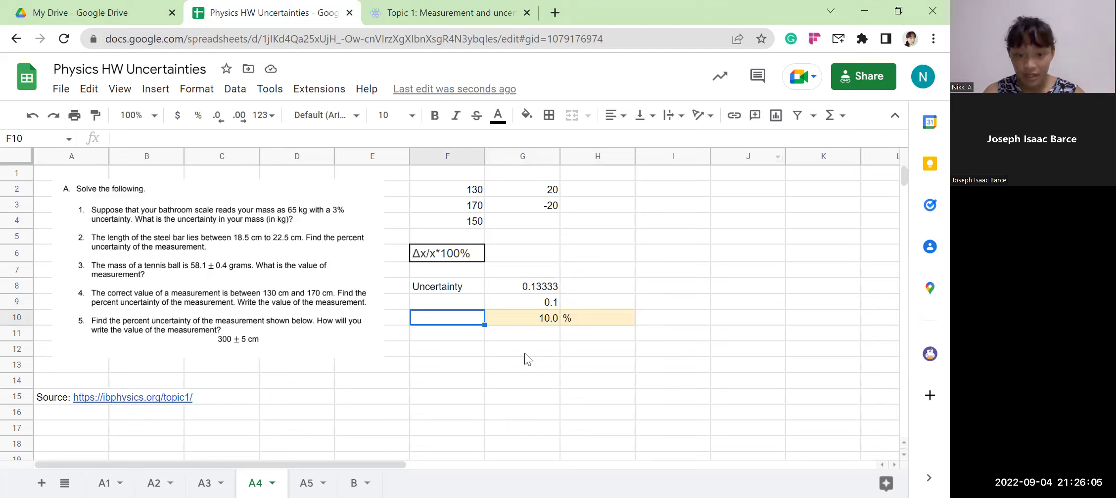
- Compare the formulas in G10 and G2 with the fractional uncertainty formula on the IB Physics Topic 1 page, and return to the spreadsheet
left_click(534, 317)
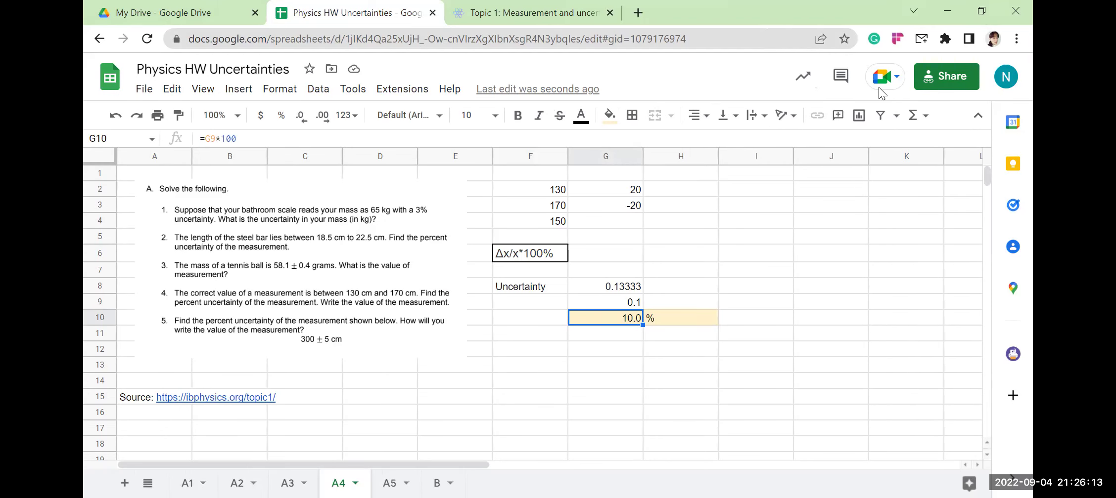
left_click(513, 286)
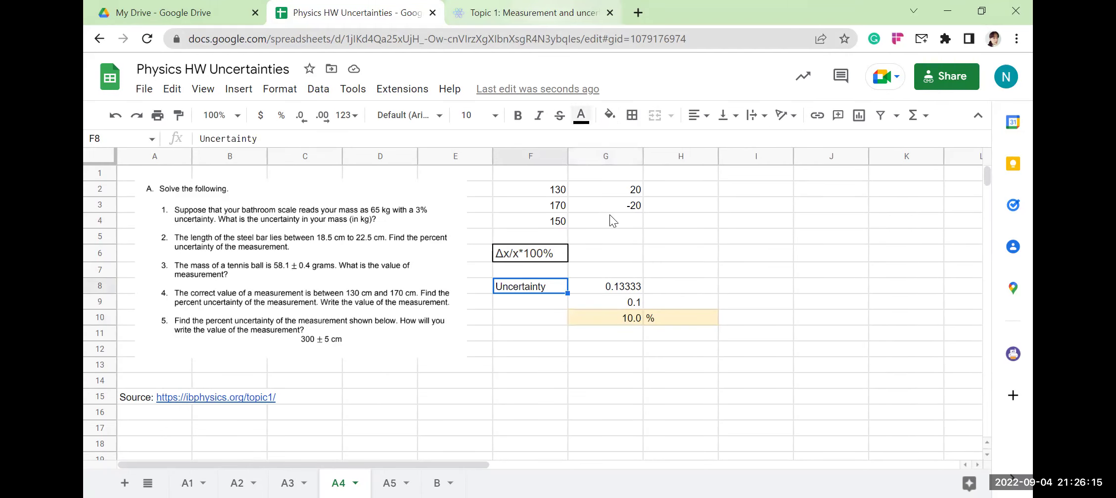
left_click(618, 189)
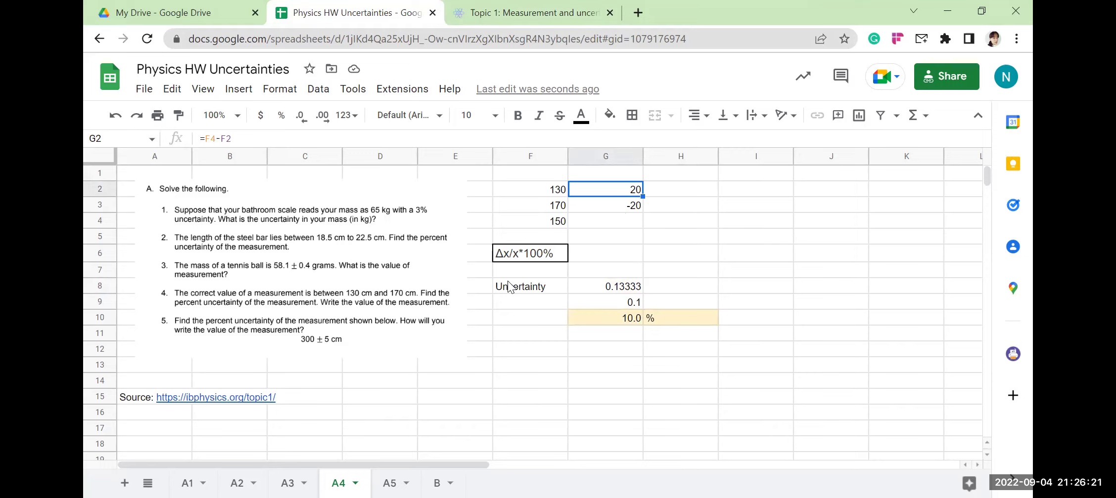
left_click(532, 13)
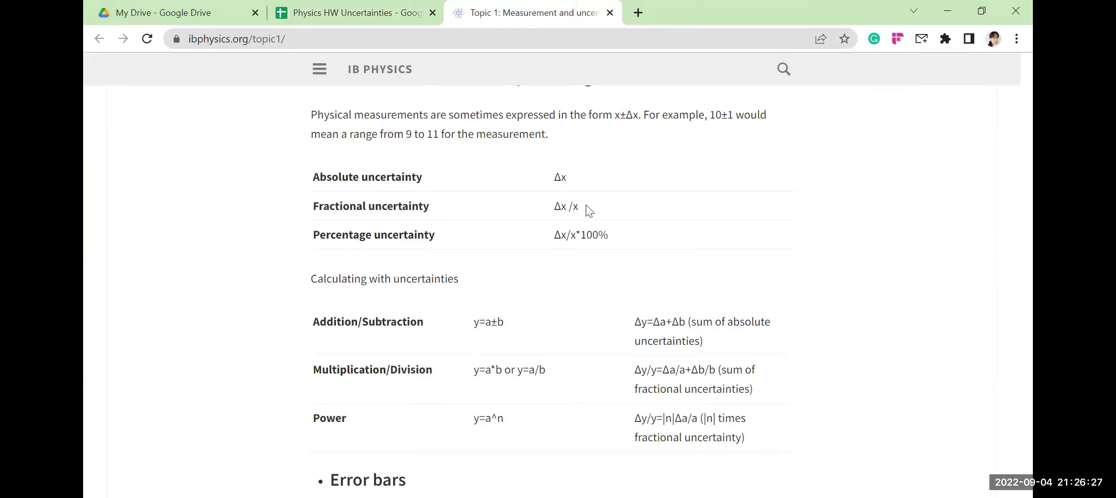
left_click_drag(585, 208, 544, 206)
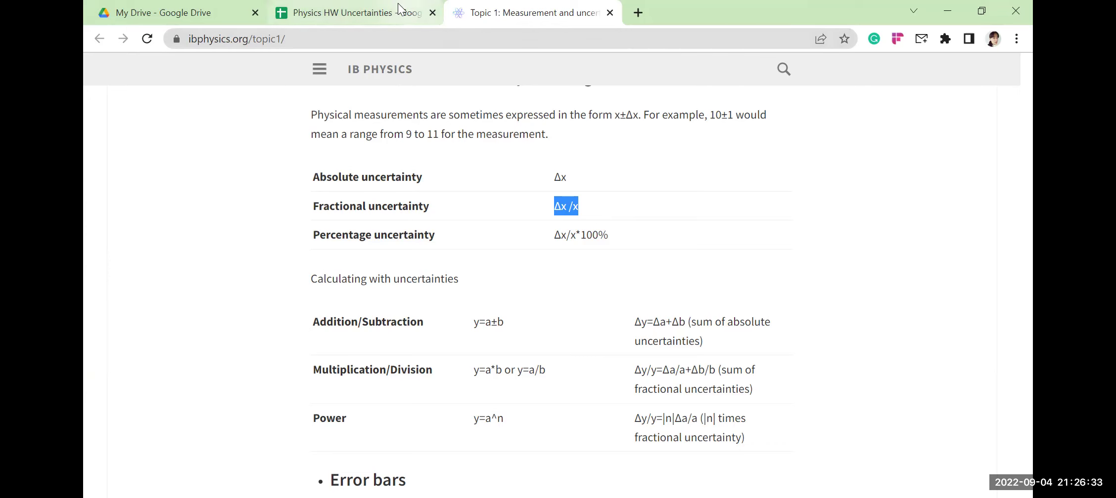
left_click(346, 12)
- Examine the average formula in F4 together with the measurement limits in F2 and F3 and the adjacent cell G4
left_click(550, 223)
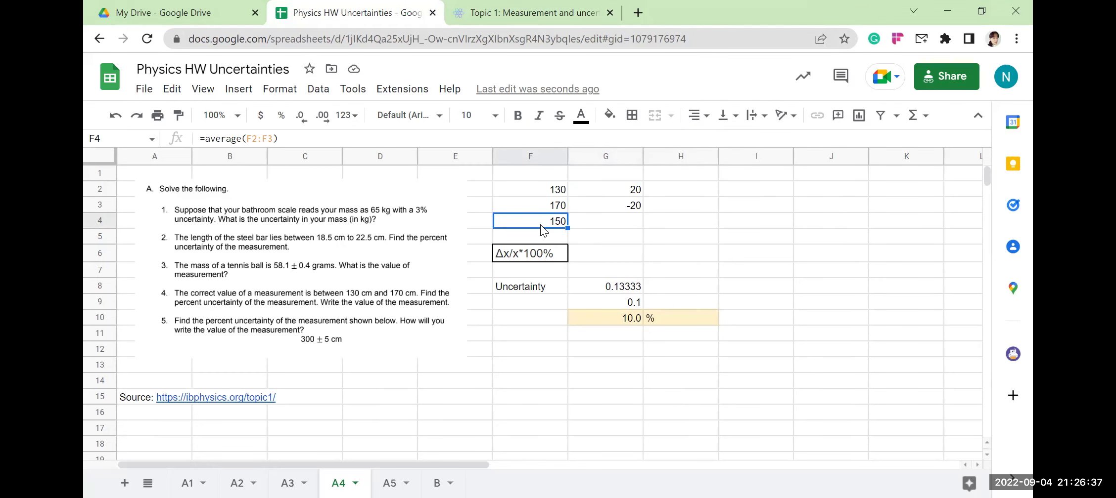
left_click(632, 223)
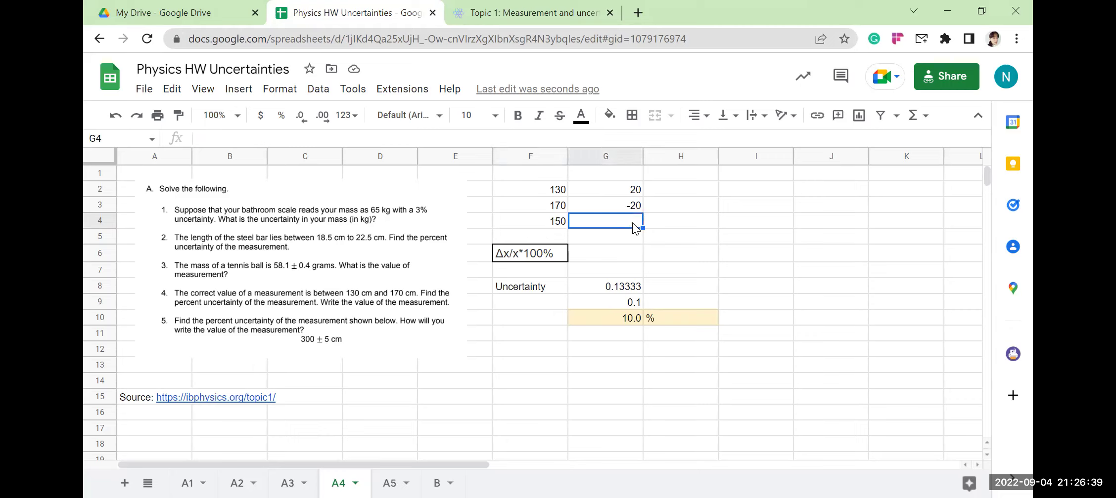
left_click(538, 223)
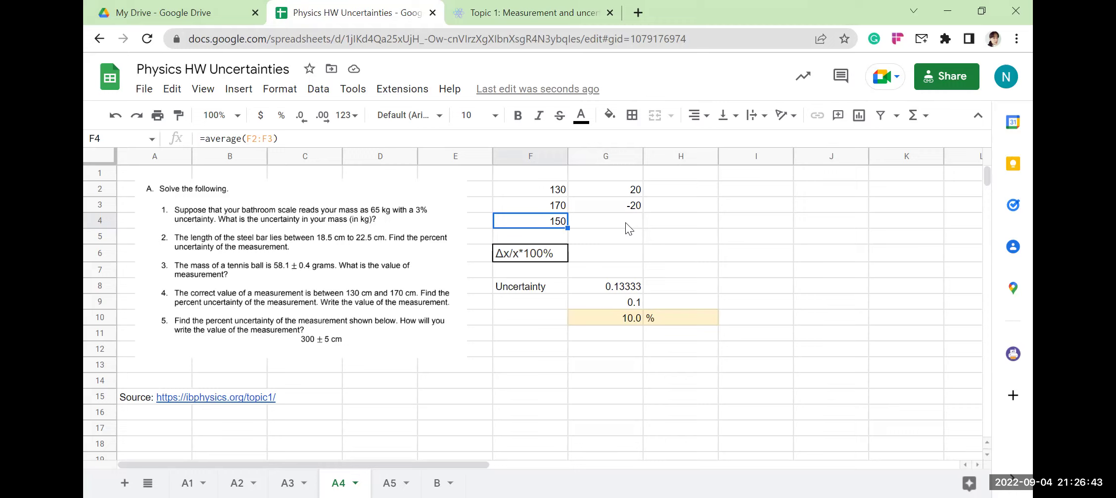
left_click(625, 223)
left_click(553, 223)
left_click(549, 190)
left_click(549, 205)
left_click(556, 221)
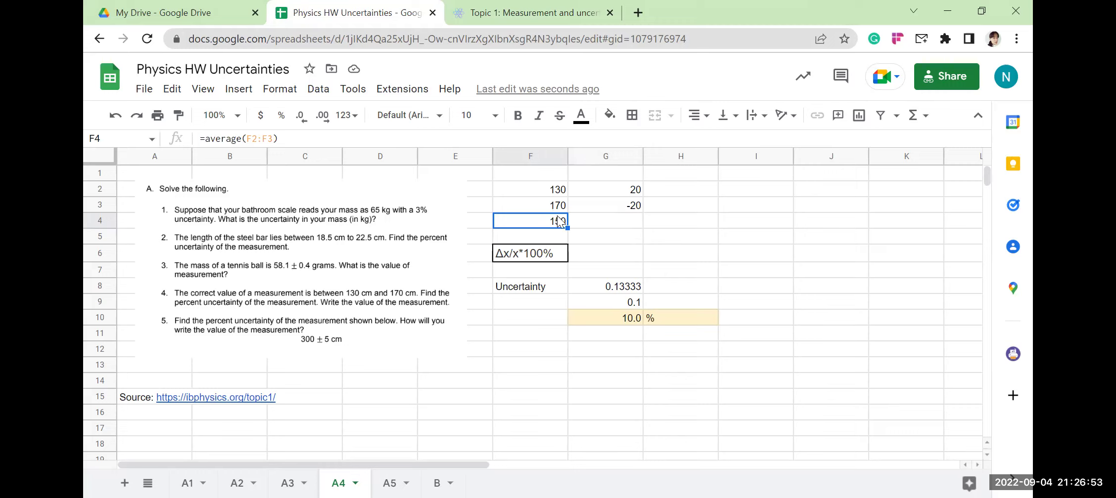
left_click(622, 223)
- Recheck the fractional uncertainty formula on the IB Physics page, and review the results in G8 and G10 of the spreadsheet against it
left_click(524, 13)
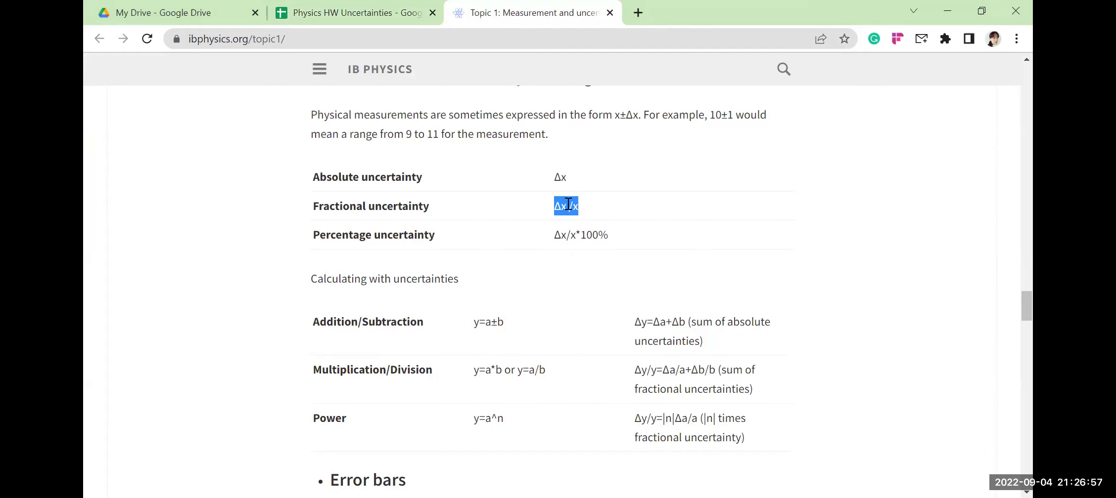
left_click(284, 11)
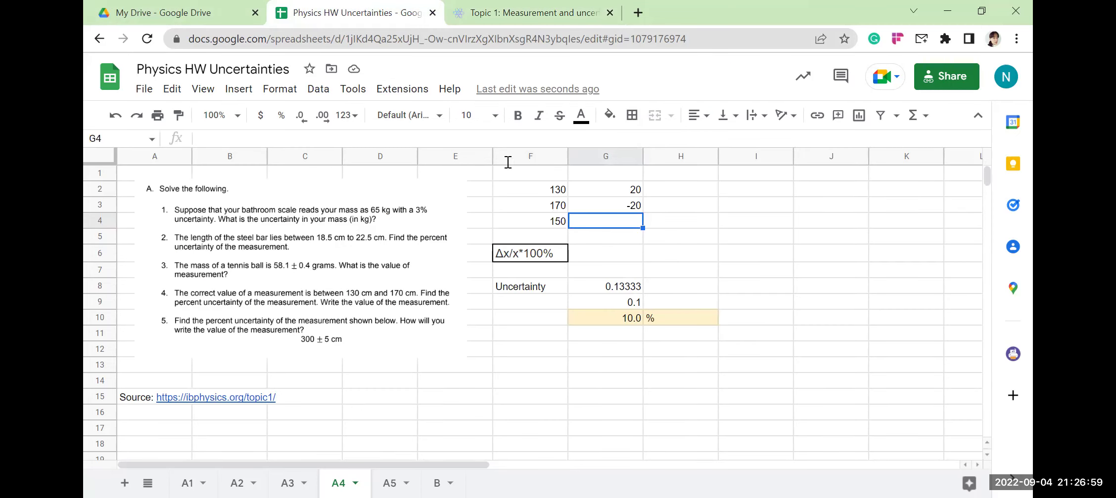
left_click(595, 289)
left_click(609, 321)
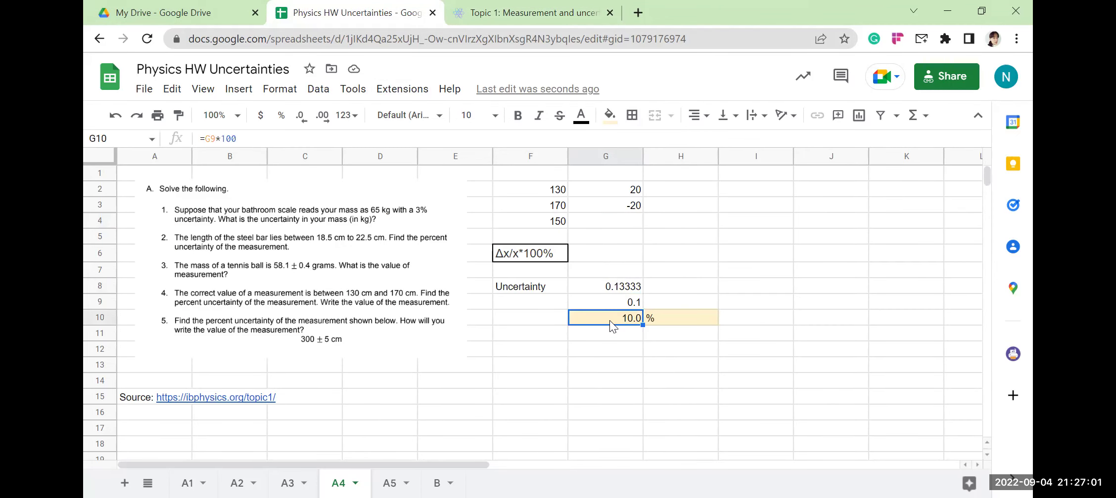